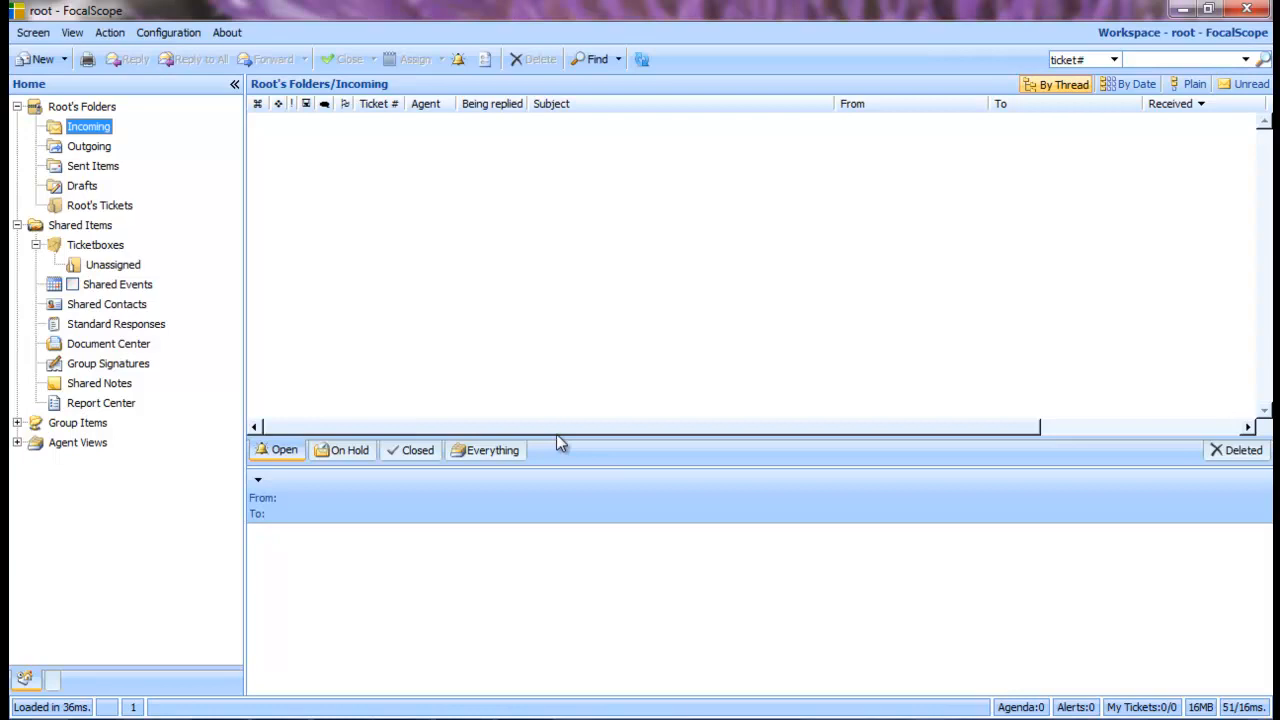
# From the Administration screen's User Access Control > Users list, start a new user
pyautogui.click(28, 33)
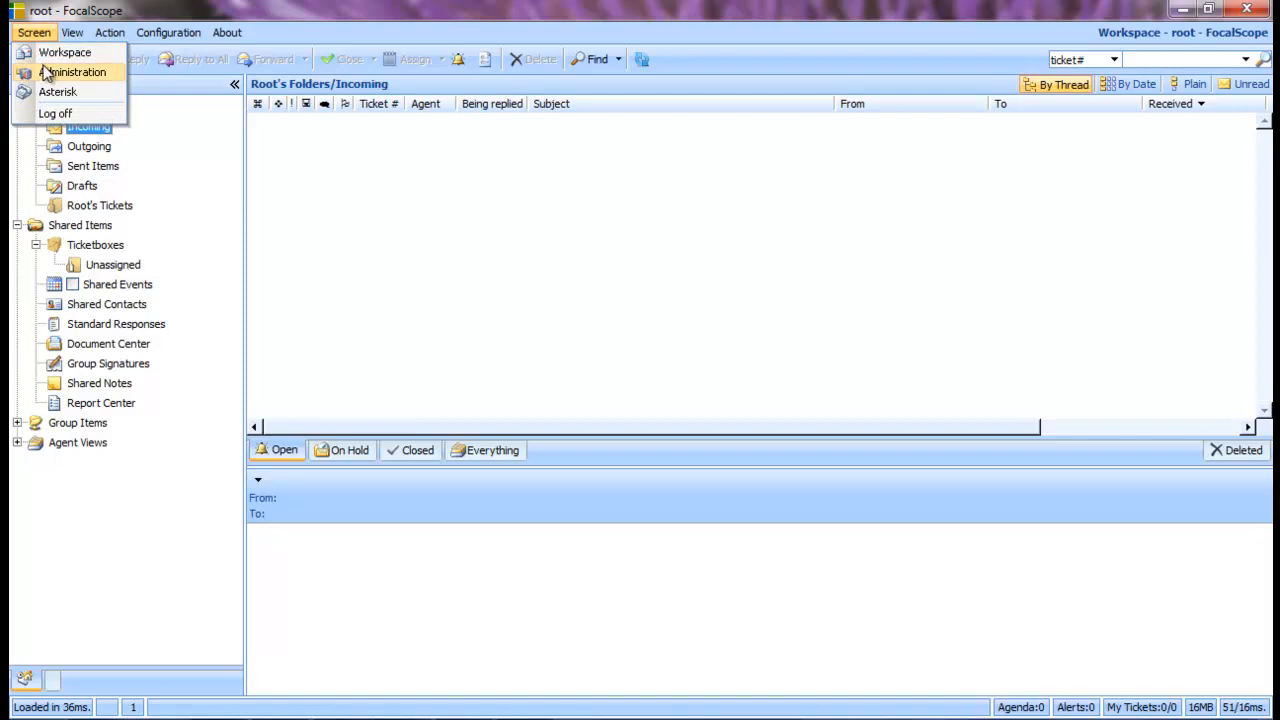
pyautogui.click(46, 73)
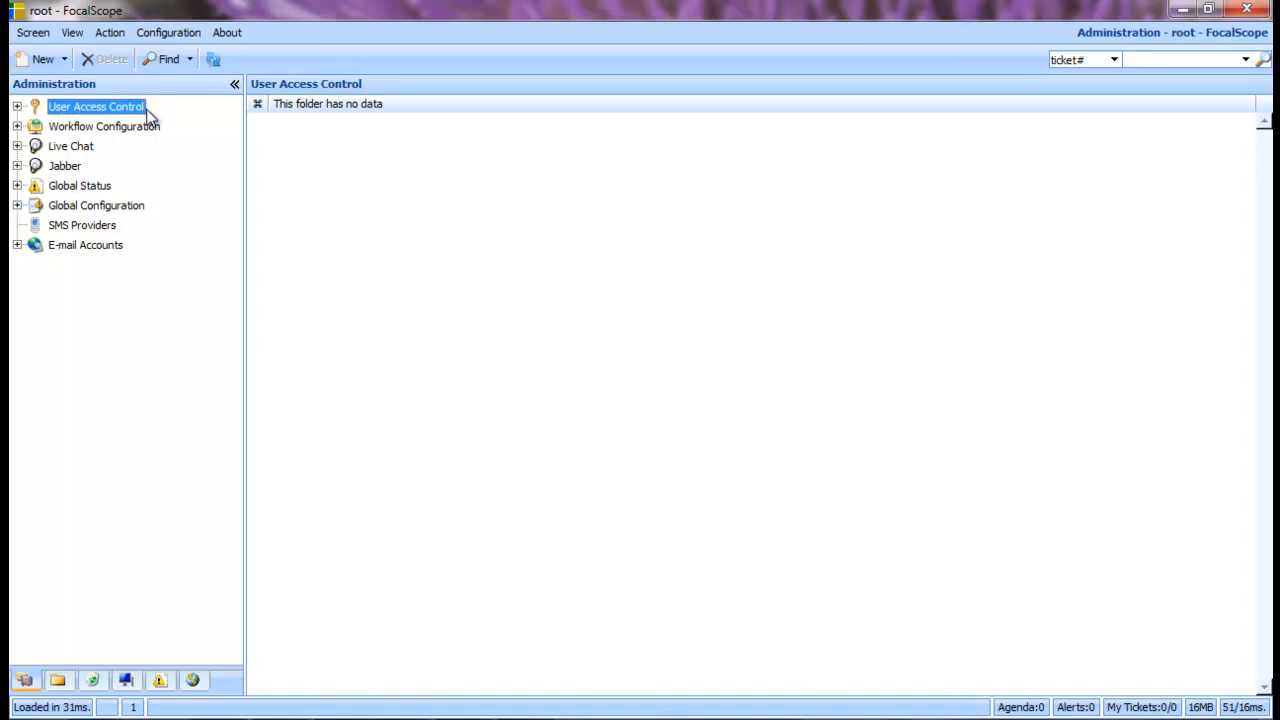
pyautogui.click(17, 107)
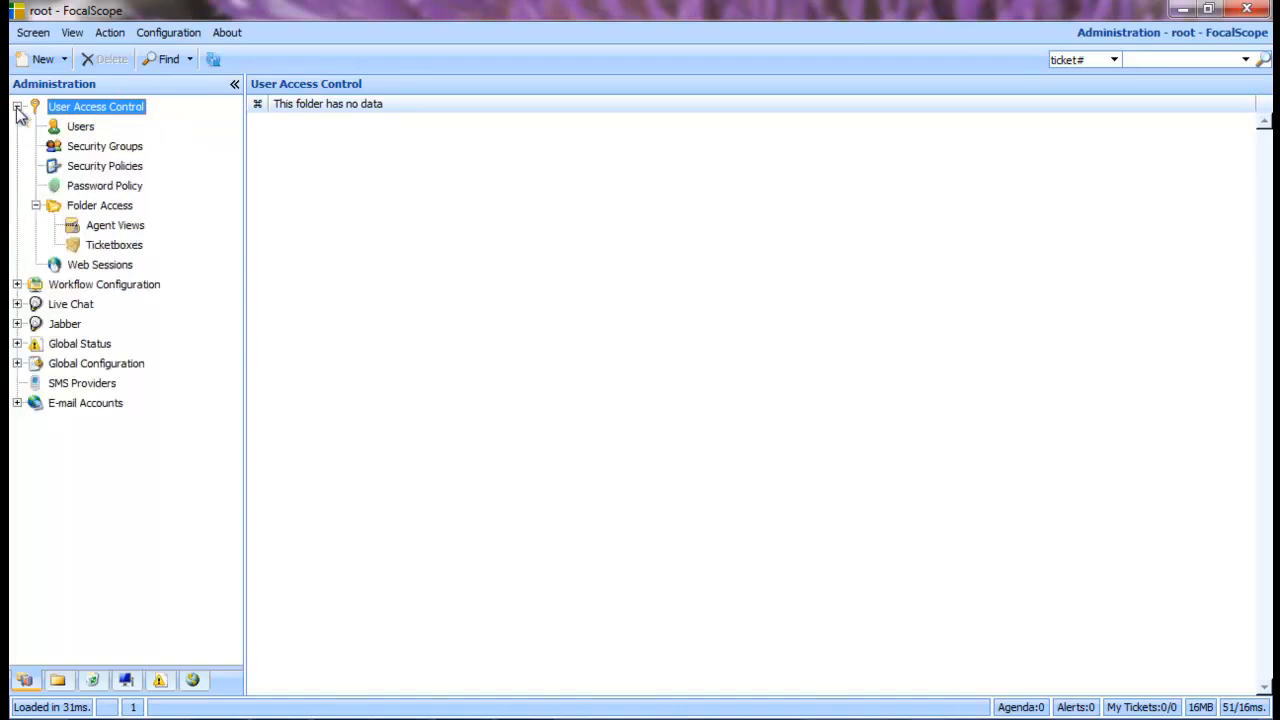
pyautogui.click(79, 130)
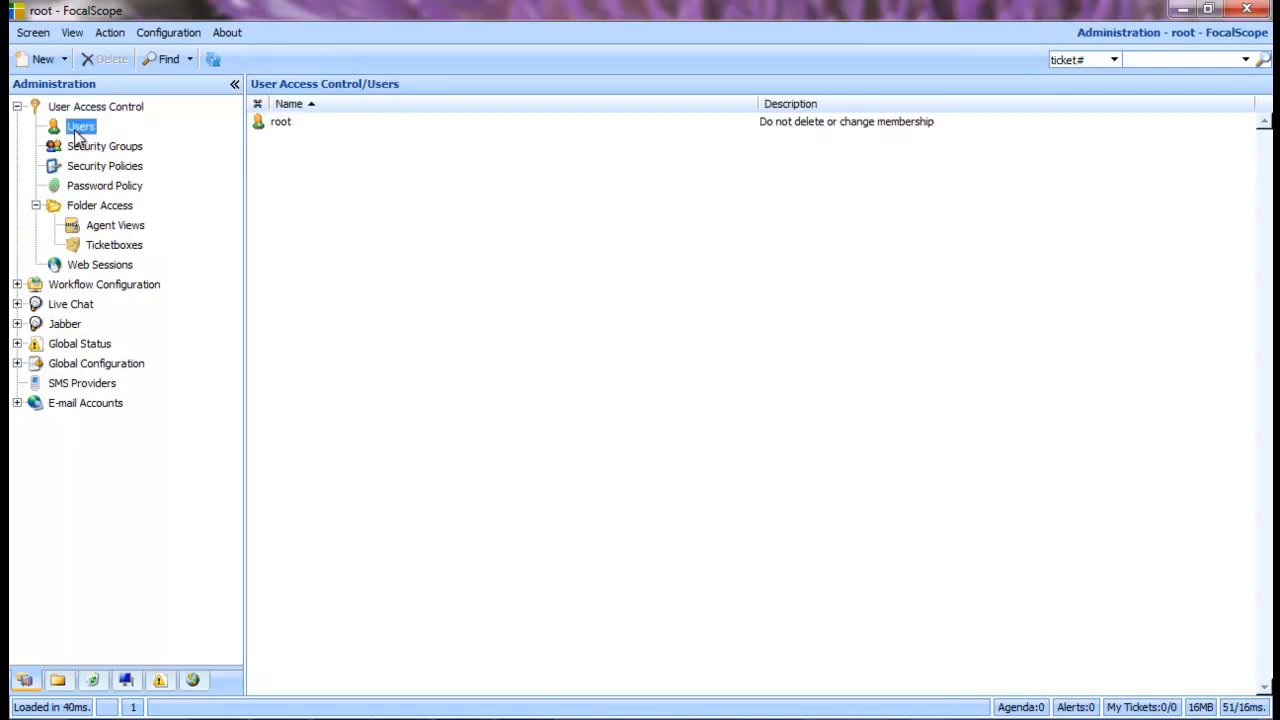
pyautogui.rightClick(269, 174)
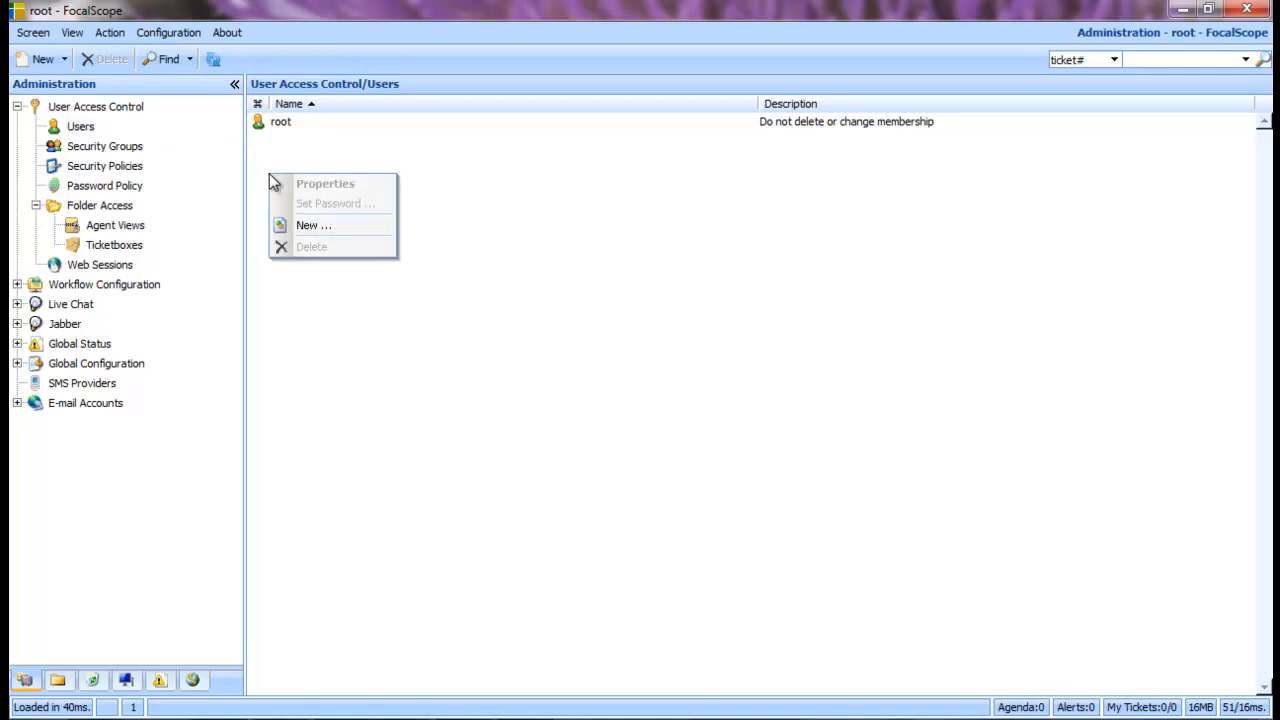
pyautogui.click(309, 226)
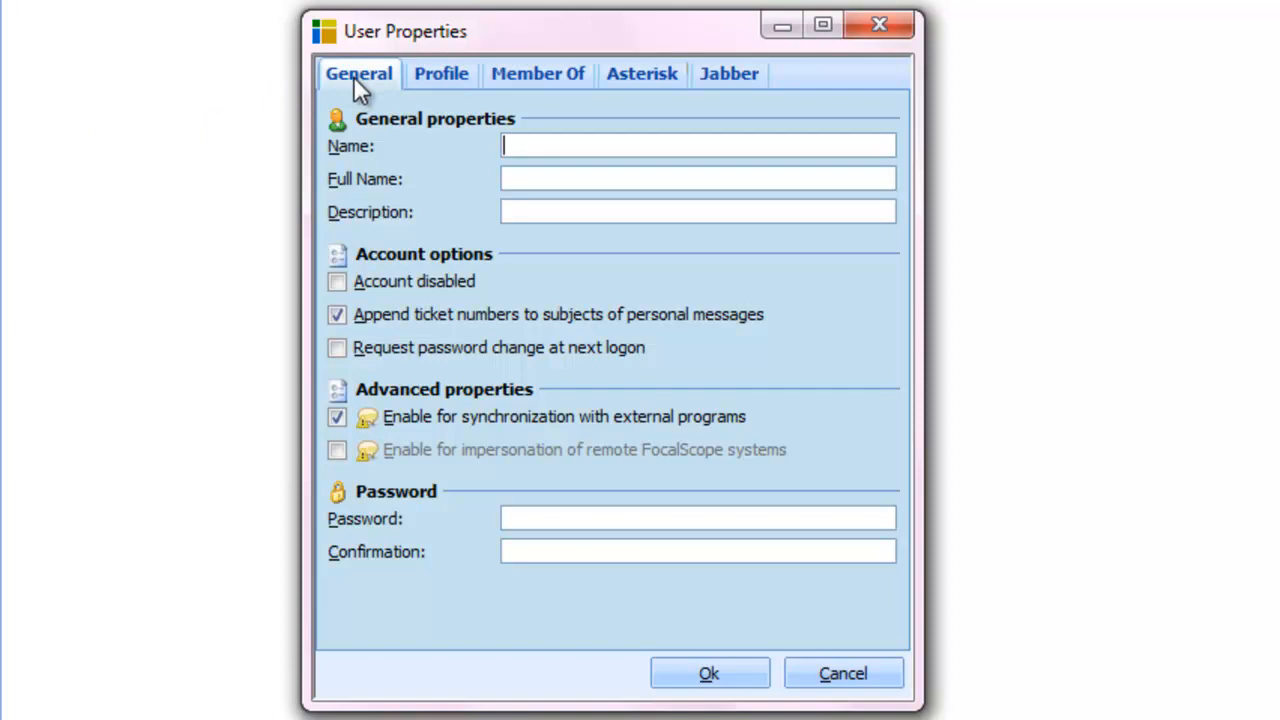
# Enter the agent's login name, full name and the description 'Helpdesk Agent'
pyautogui.write('Jason')
pyautogui.press('Tab')
pyautogui.press('Tab')
pyautogui.write('Helpdesk Agent')
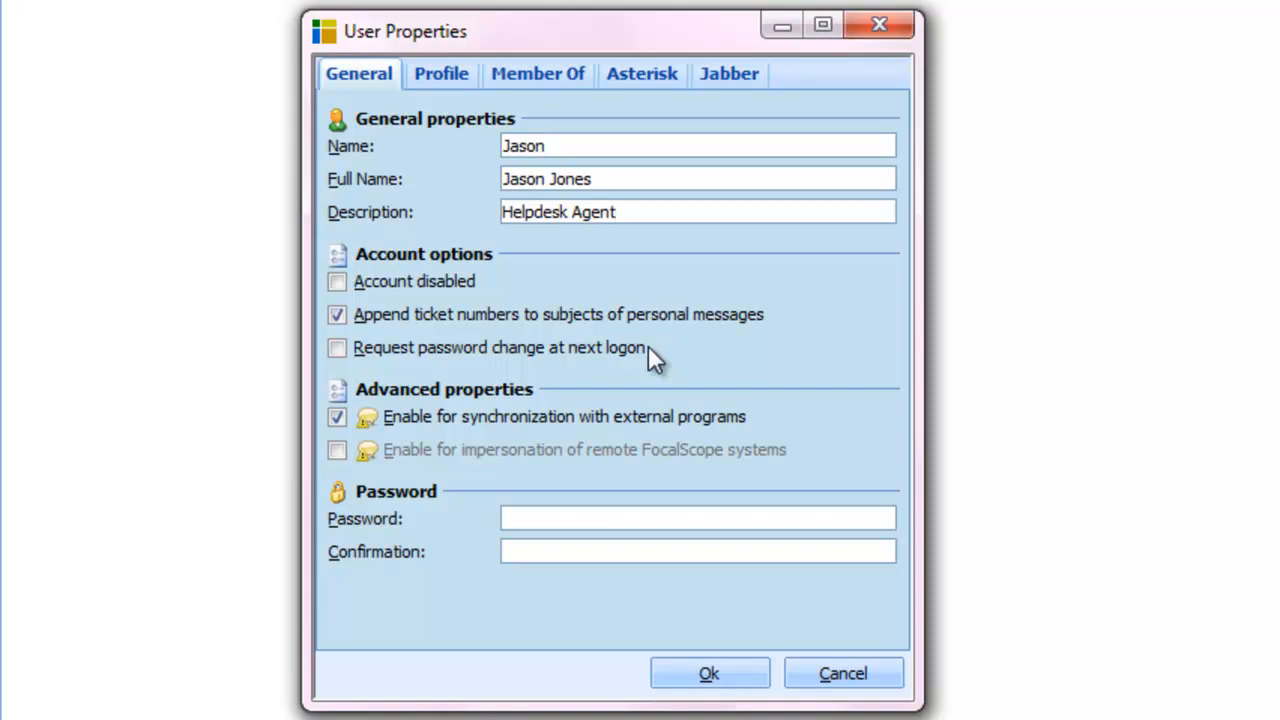
# Set the account password and confirm it
pyautogui.click(623, 519)
pyautogui.write('••••')
pyautogui.press('Tab')
pyautogui.write('••••')
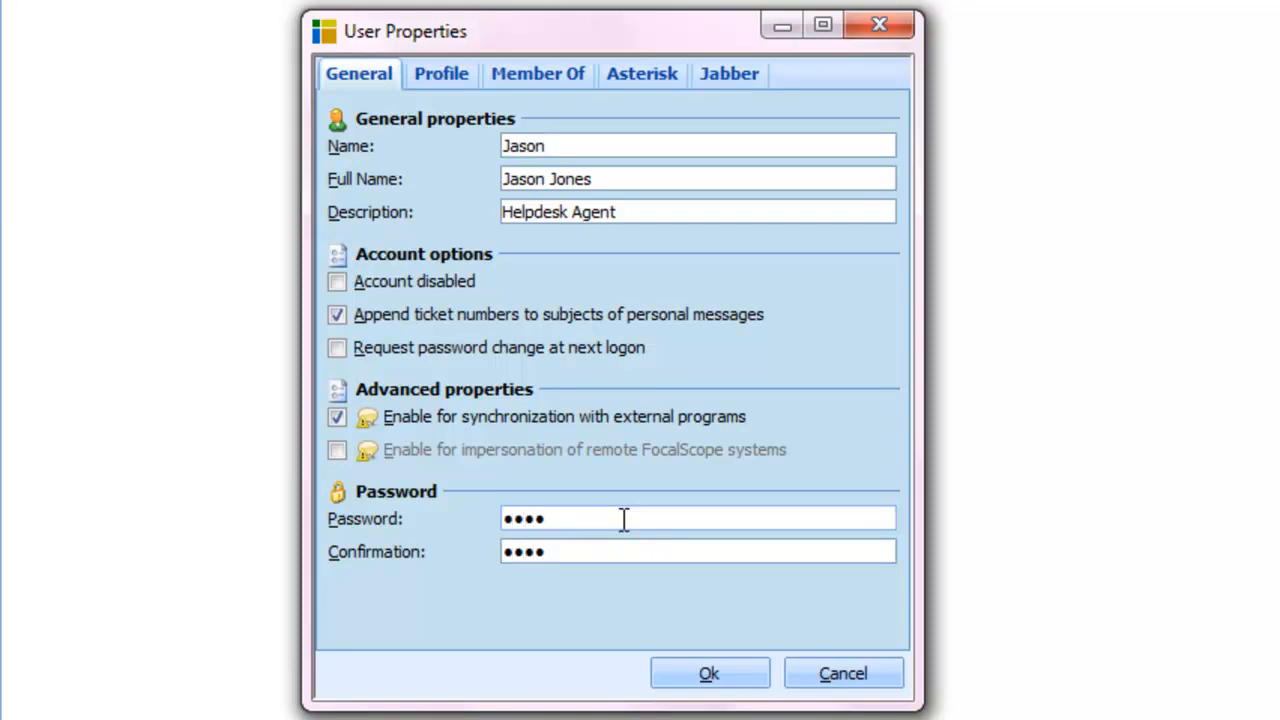
pyautogui.click(449, 84)
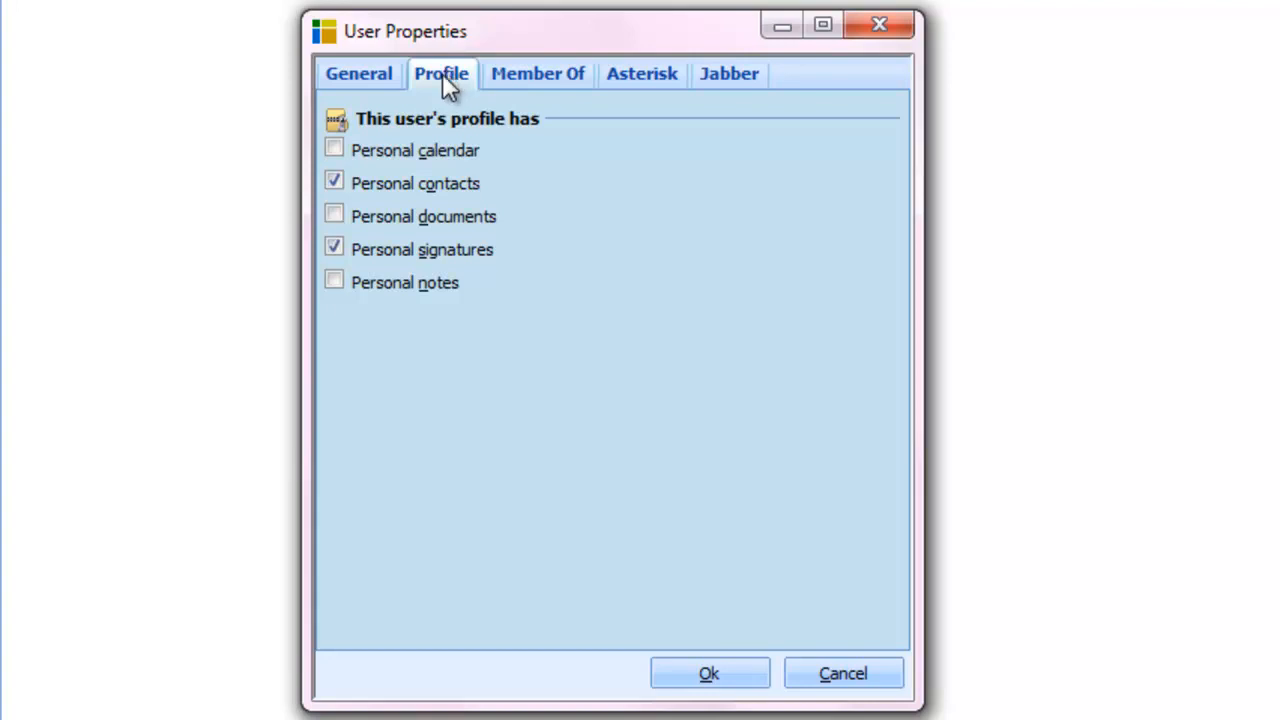
# Give the user a personal calendar, personal documents and personal notes
pyautogui.click(340, 151)
pyautogui.click(337, 216)
pyautogui.click(344, 280)
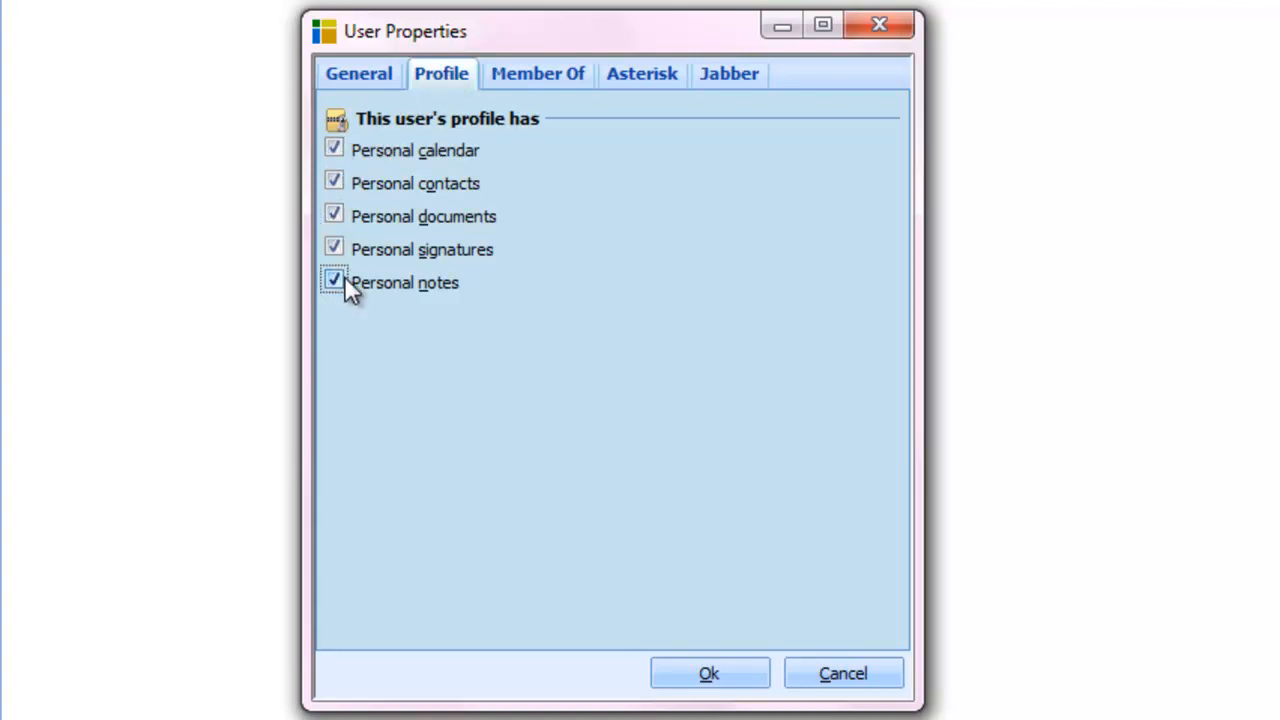
# Make the user a member of the Customer Support - Denmark group
pyautogui.click(510, 82)
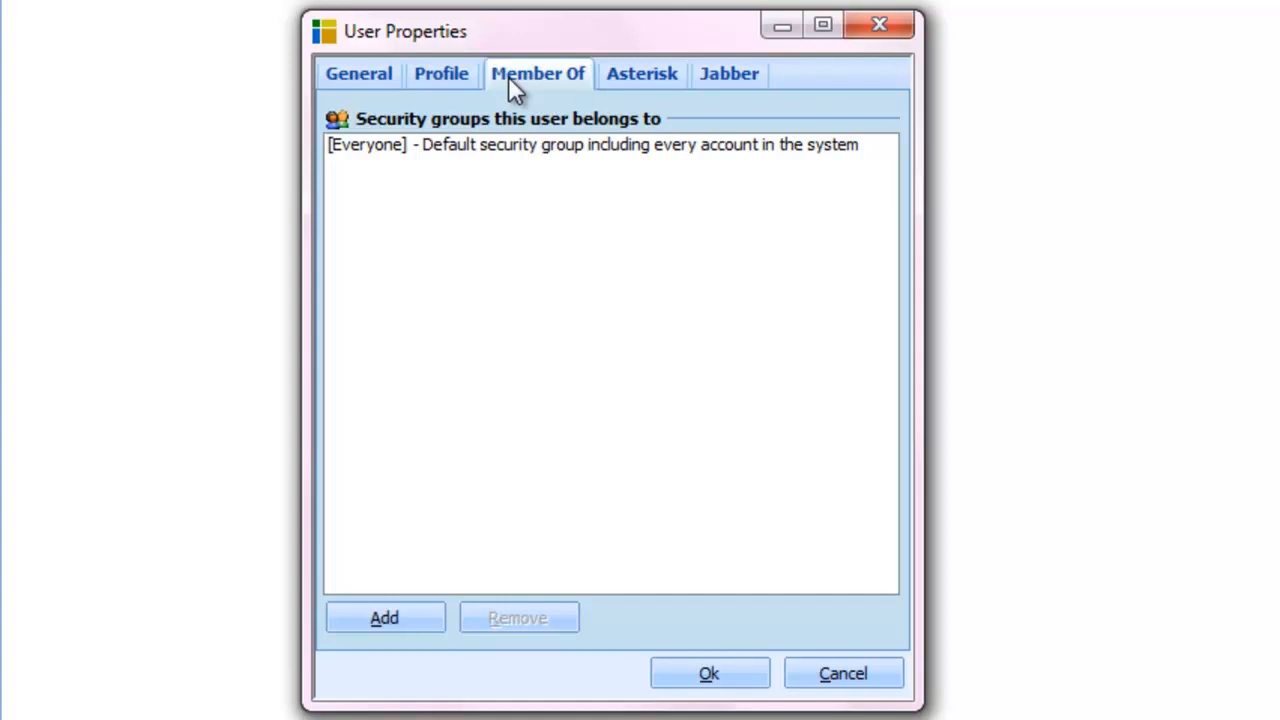
pyautogui.click(379, 624)
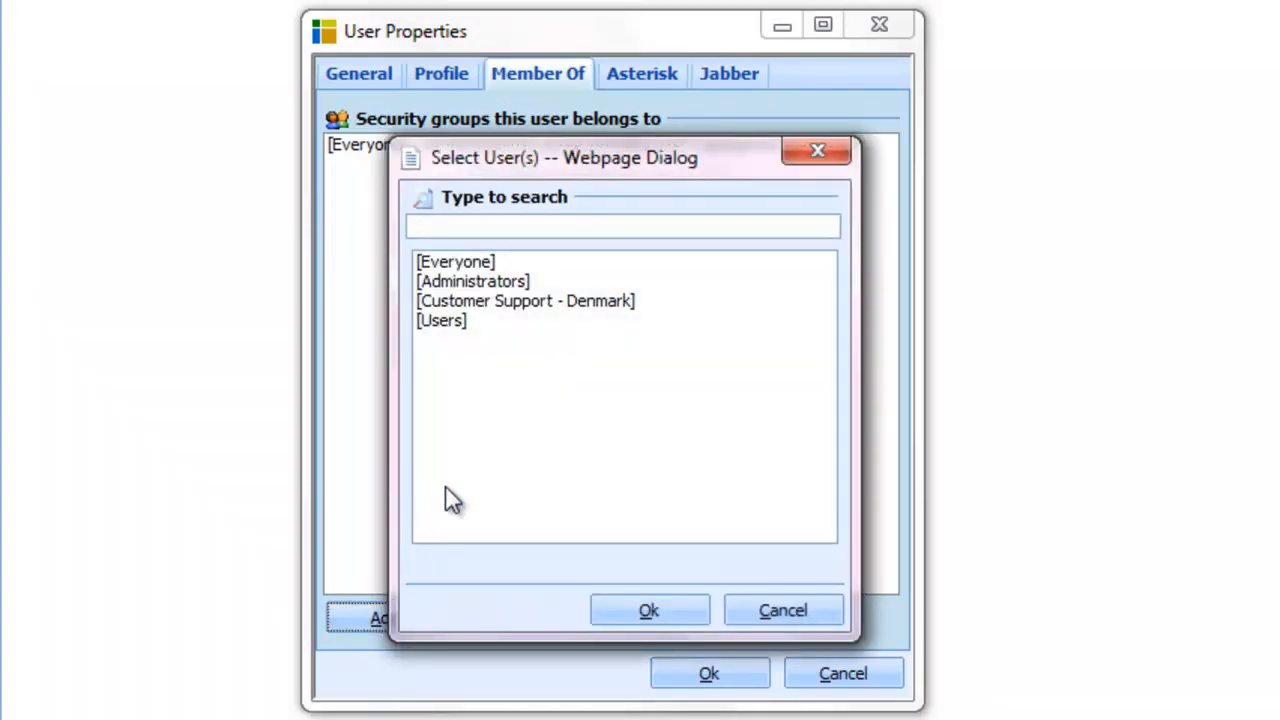
pyautogui.click(561, 302)
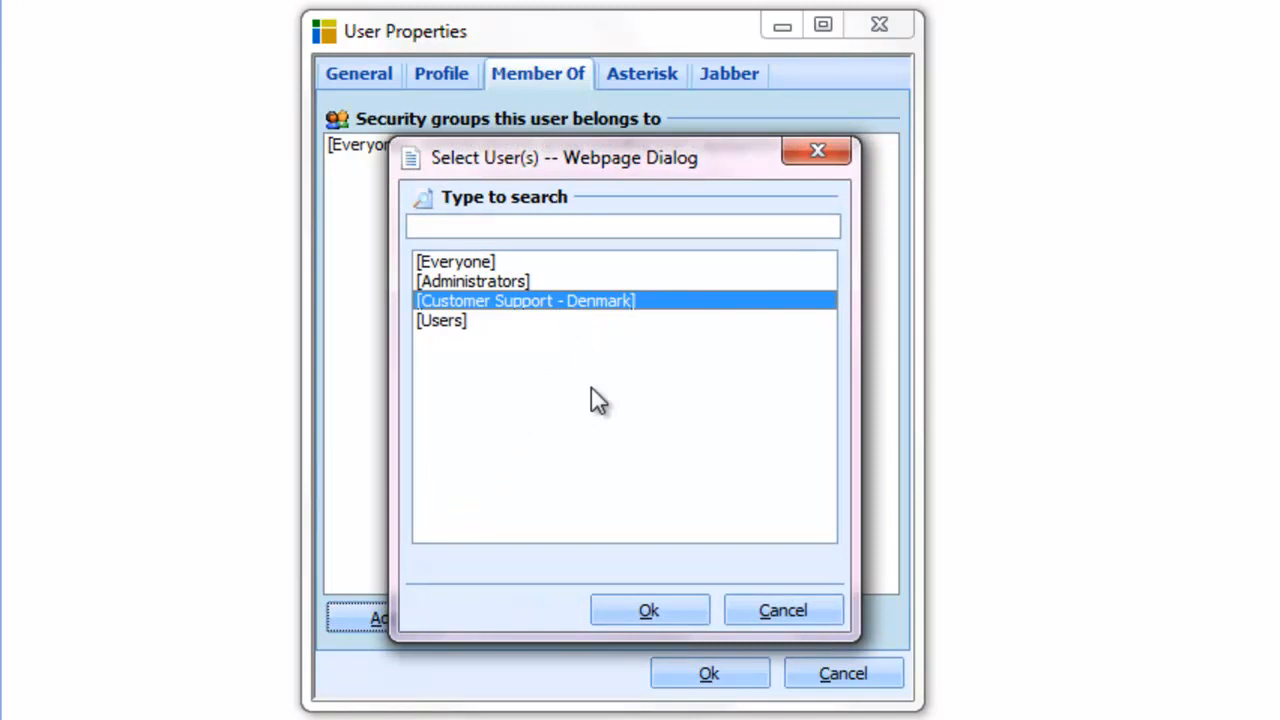
pyautogui.click(613, 605)
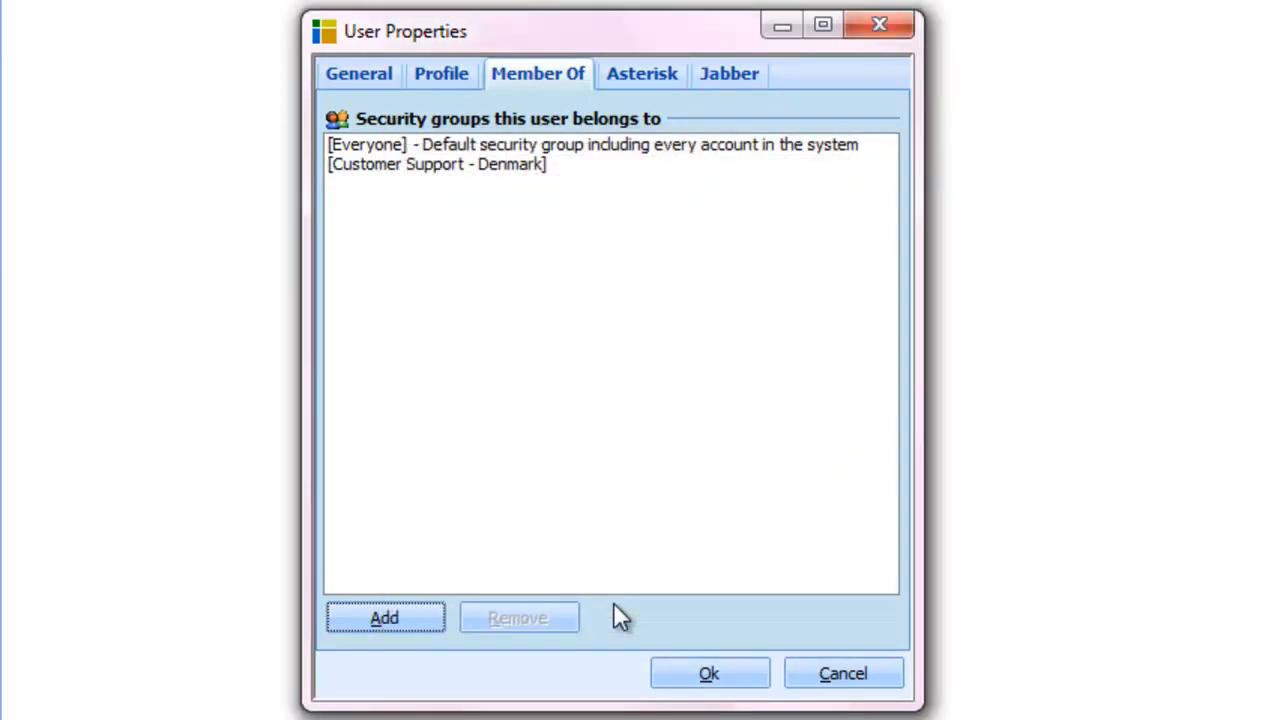
pyautogui.click(614, 82)
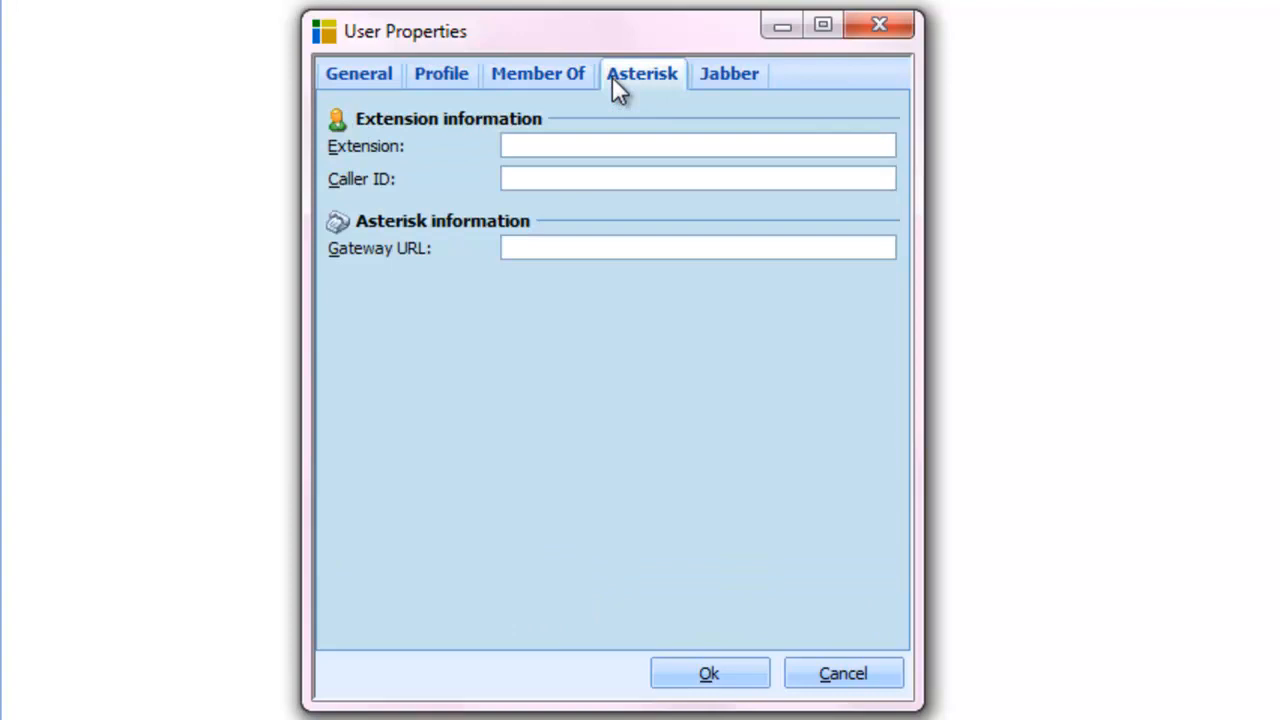
pyautogui.click(566, 145)
pyautogui.write('local/1201@outgoing')
pyautogui.press('Tab')
pyautogui.write('5551212')
pyautogui.click(549, 242)
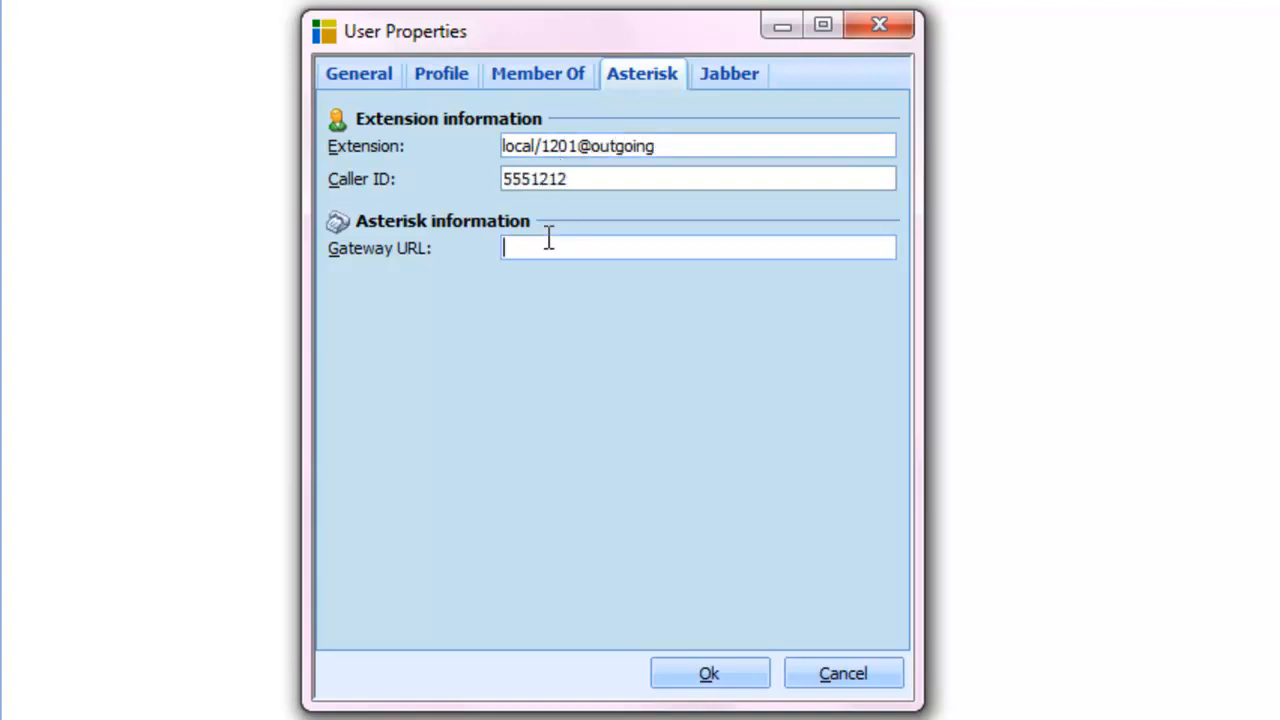
pyautogui.write('http://192.168.1.3/originate.originate.php')
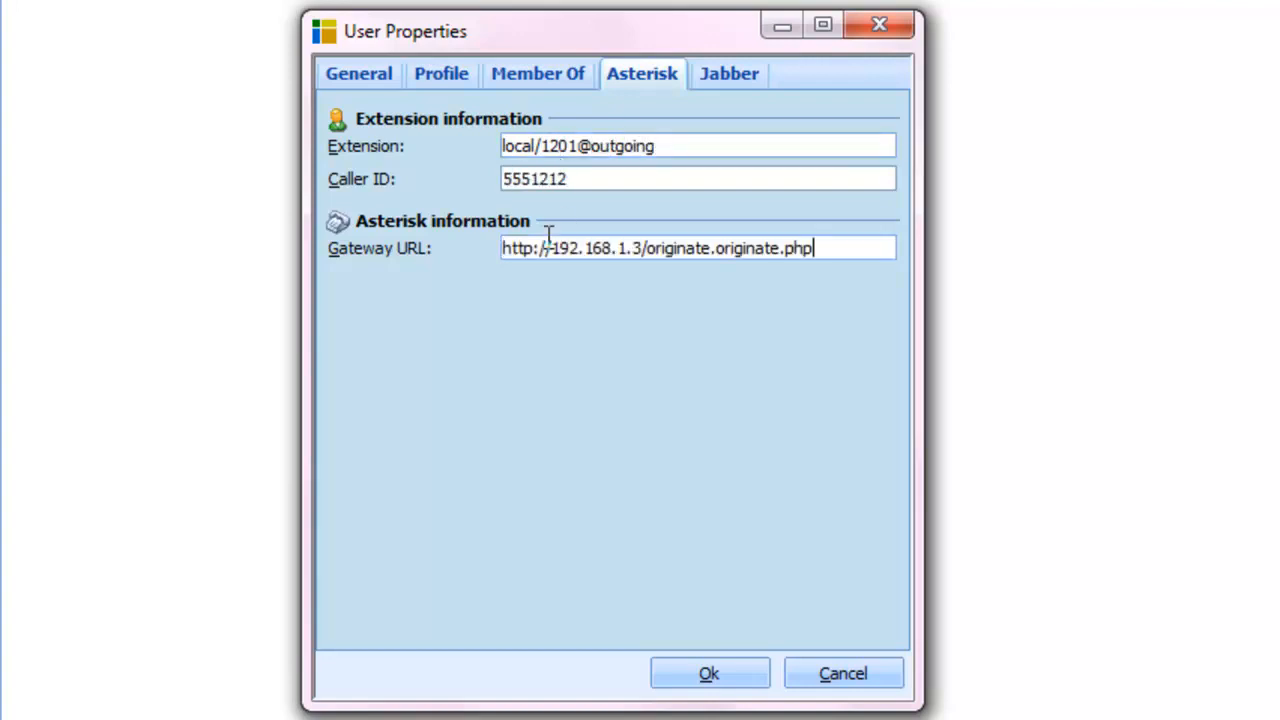
pyautogui.click(718, 78)
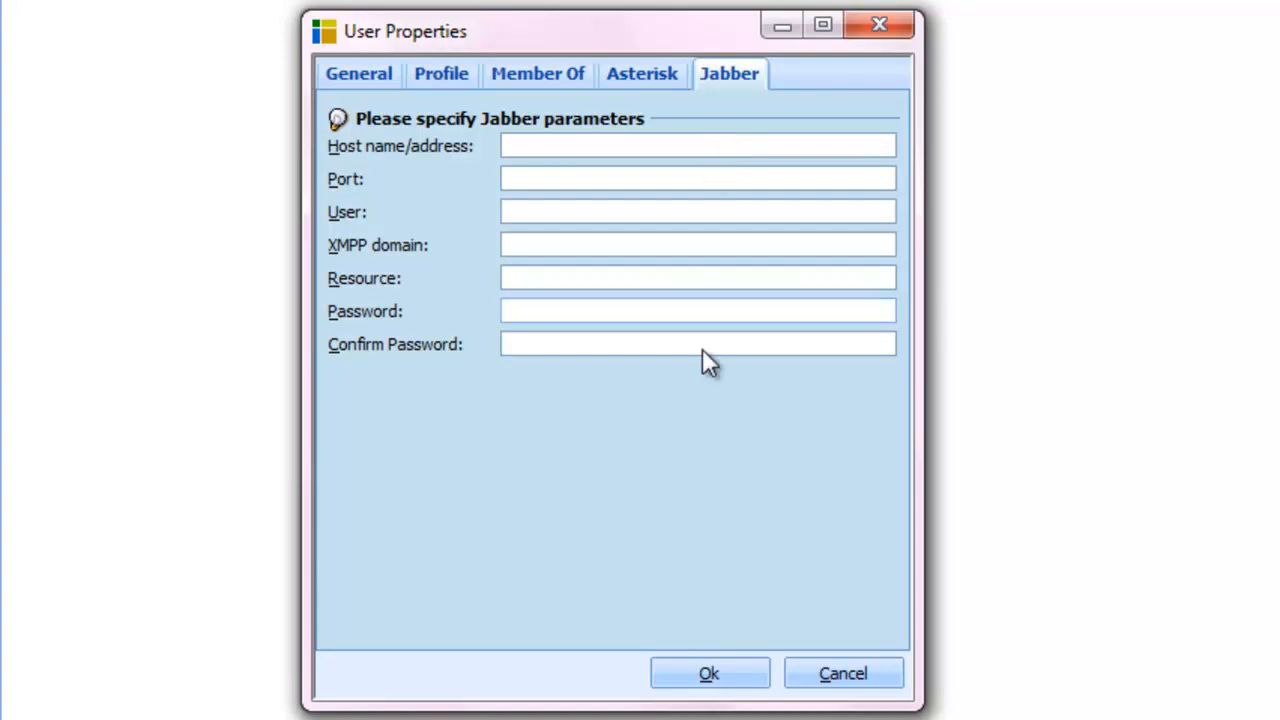
# Save the new Helpdesk Agent user and collapse User Access Control
pyautogui.click(668, 675)
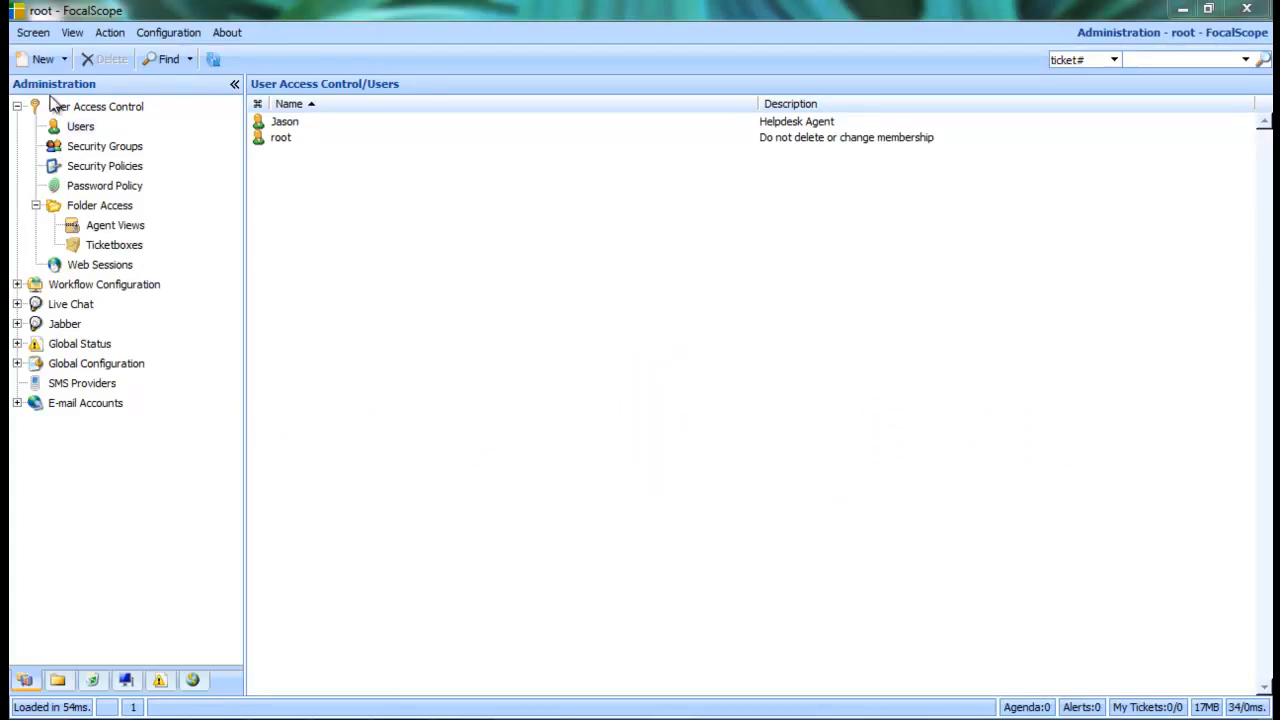
pyautogui.click(17, 106)
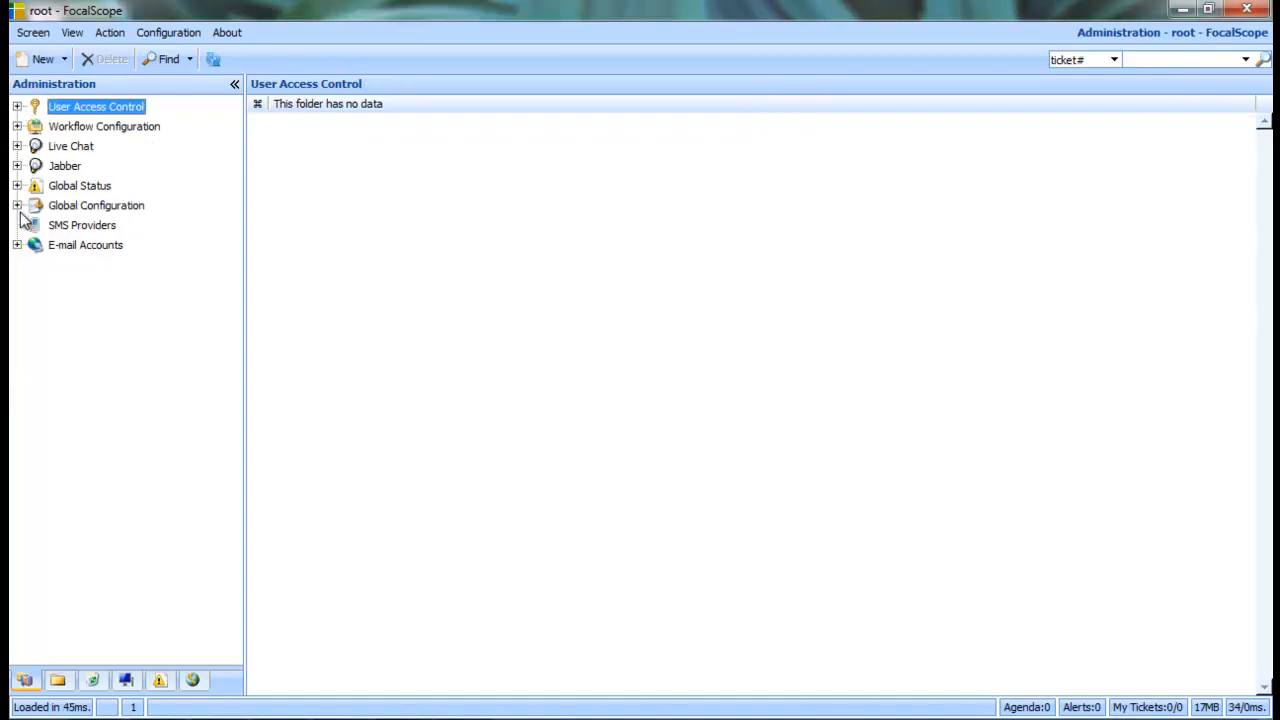
# Under E-mail Accounts > Personal, start a new account in the agent's Accounts folder
pyautogui.click(17, 245)
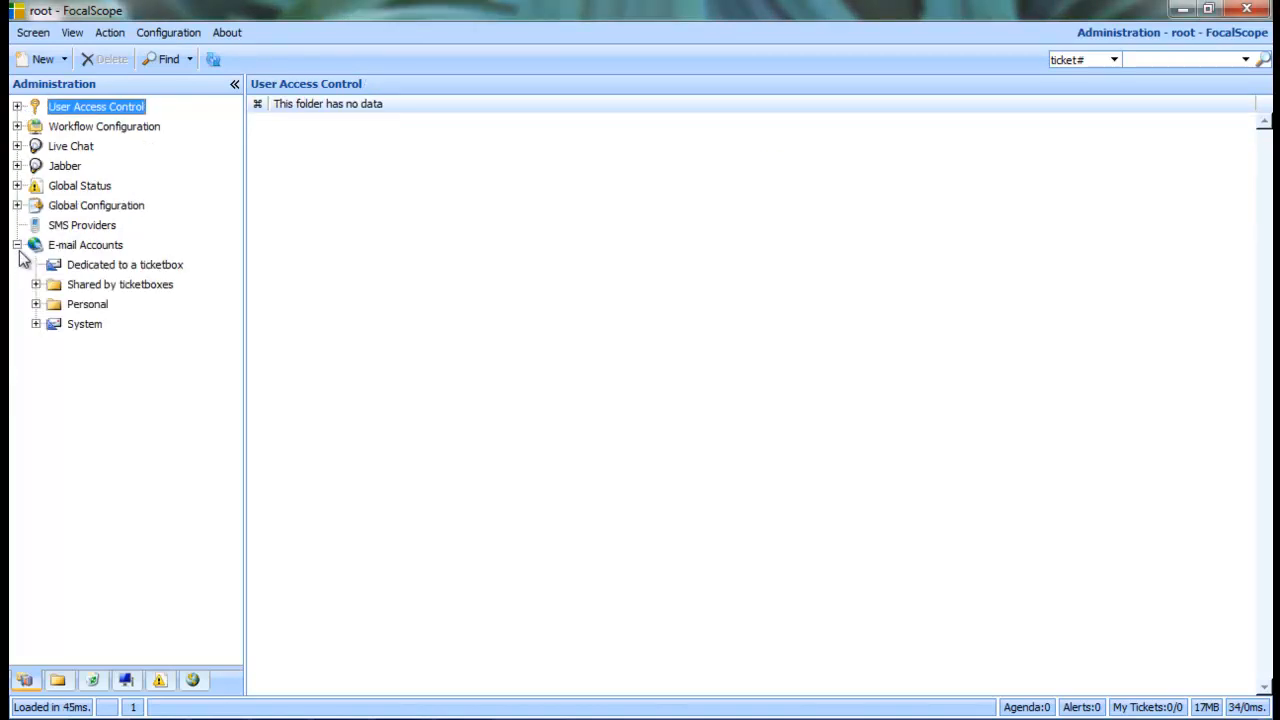
pyautogui.click(36, 304)
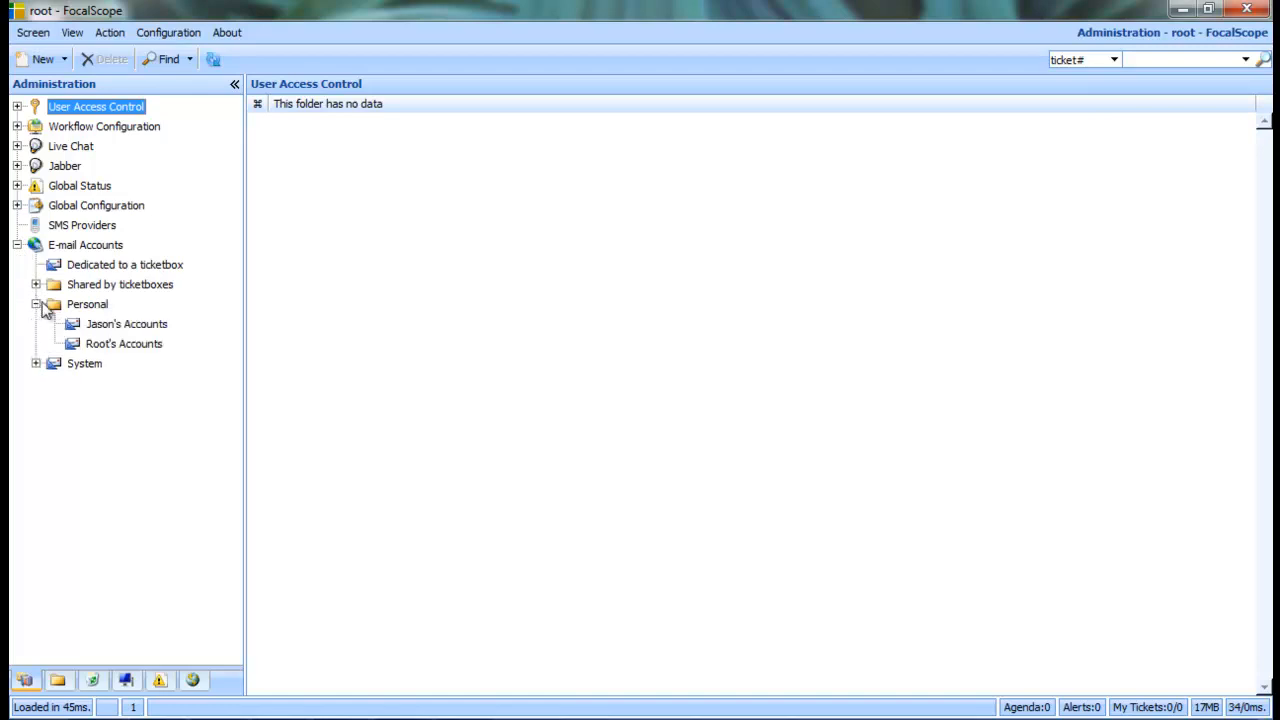
pyautogui.click(163, 328)
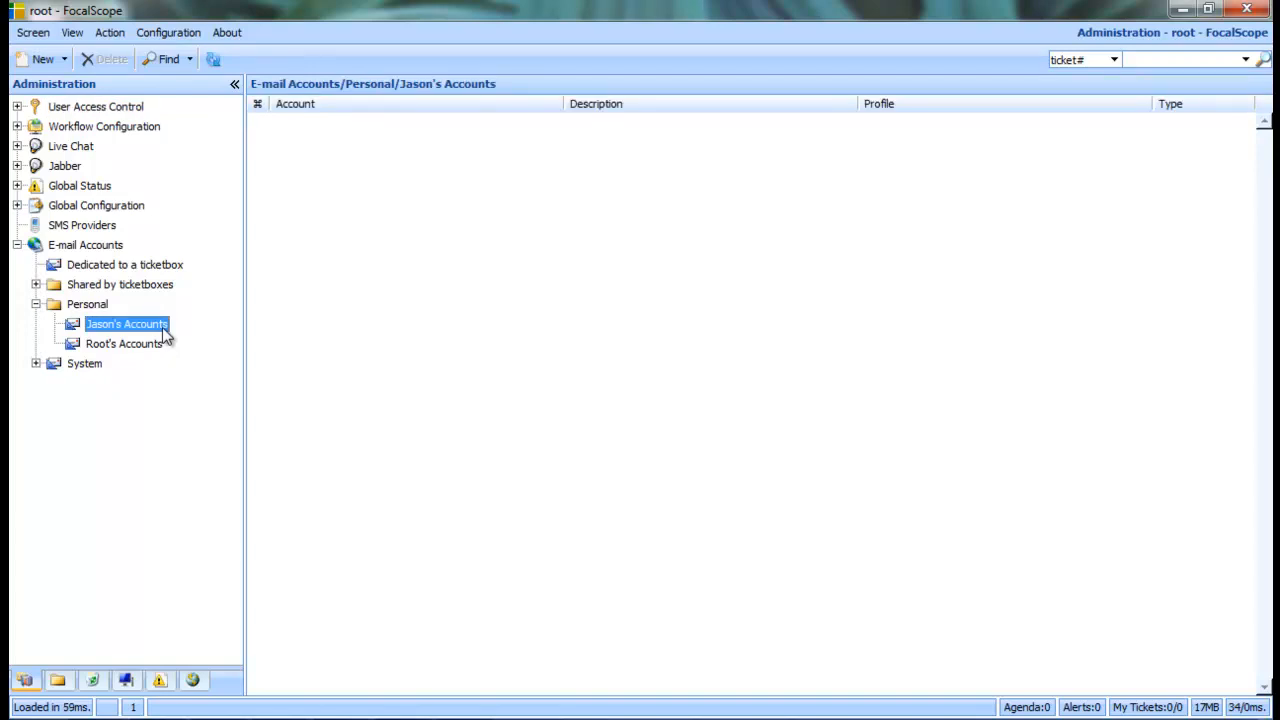
pyautogui.rightClick(330, 266)
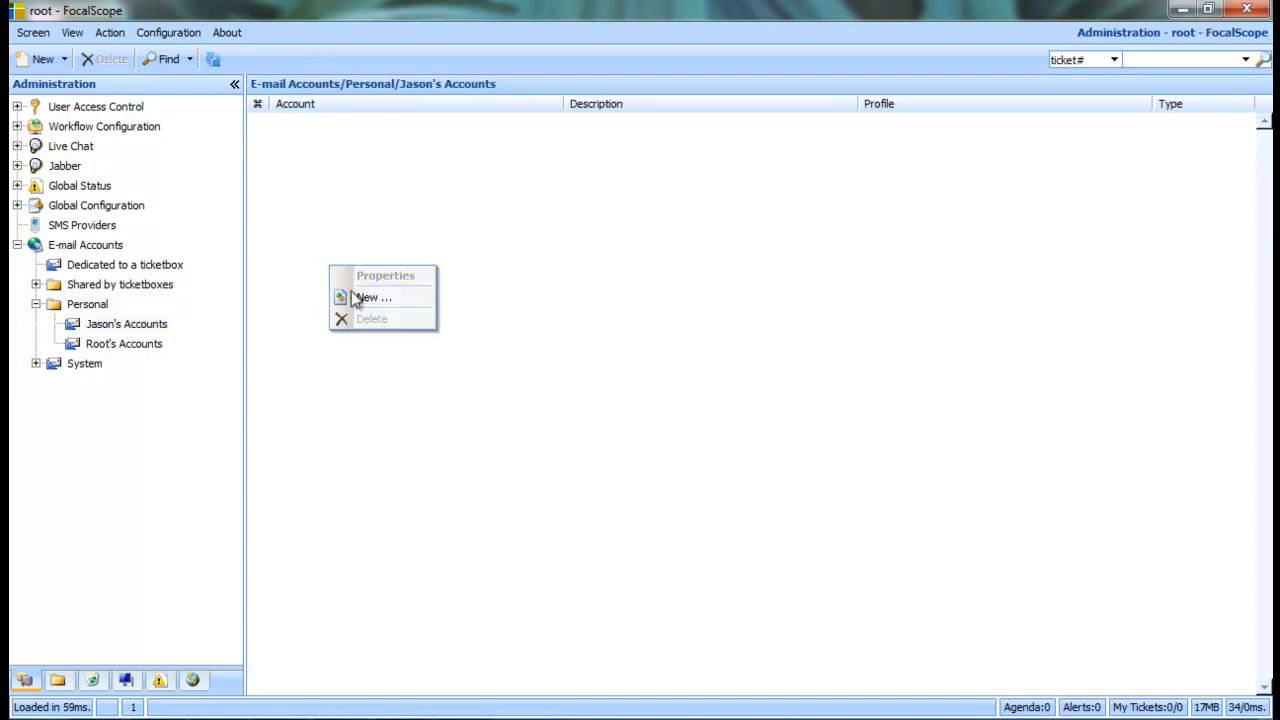
pyautogui.click(408, 297)
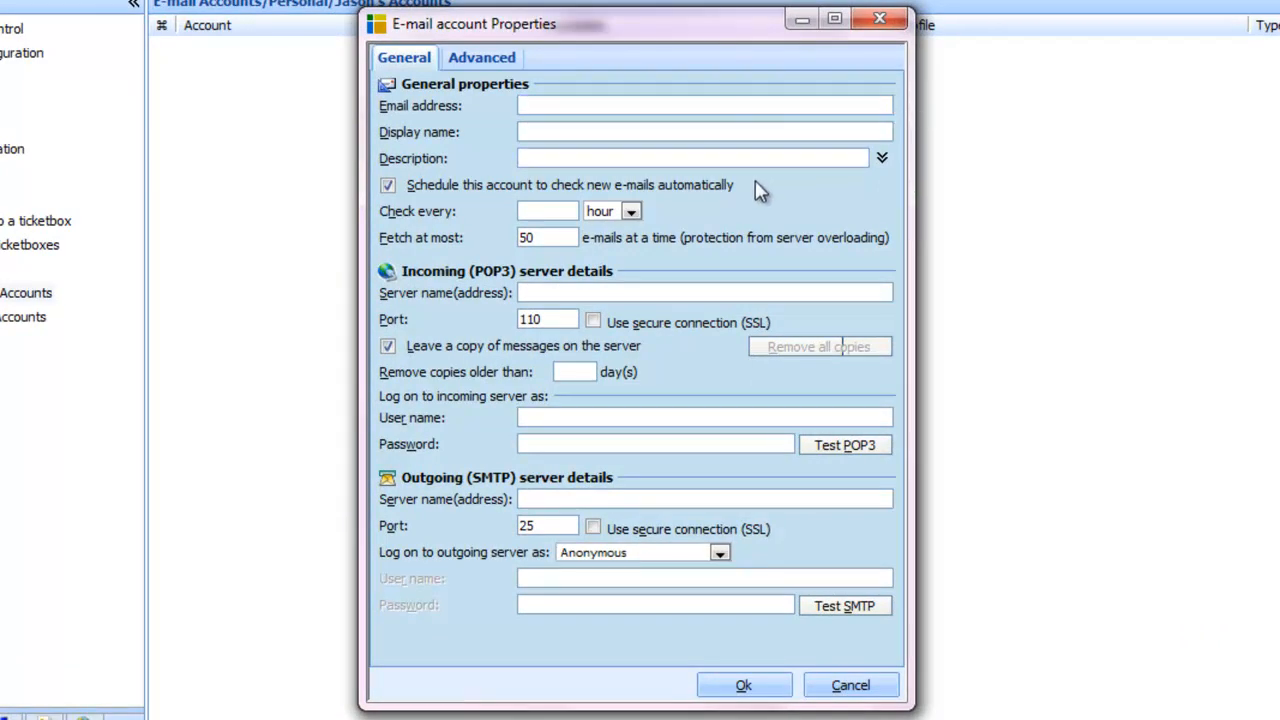
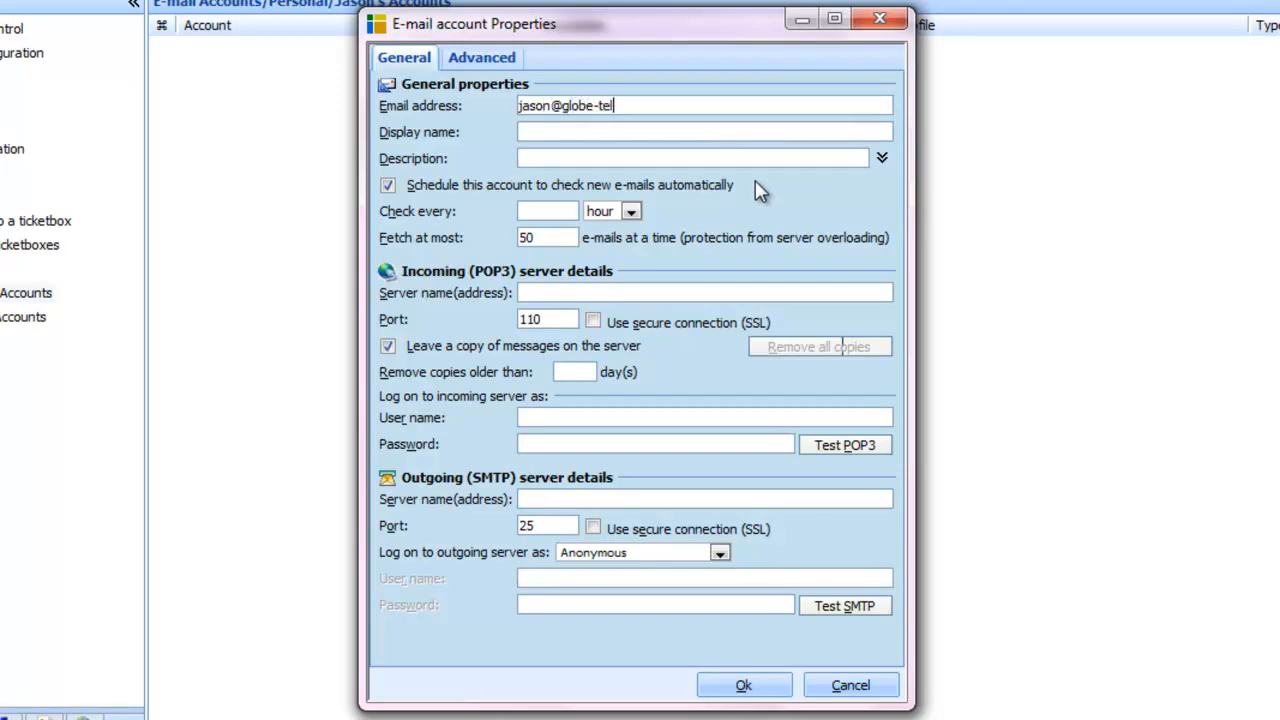
# Enter the agent's e-mail address, display name and a personal e-mail description
pyautogui.press('Tab')
pyautogui.press('Tab')
pyautogui.write('Jason')
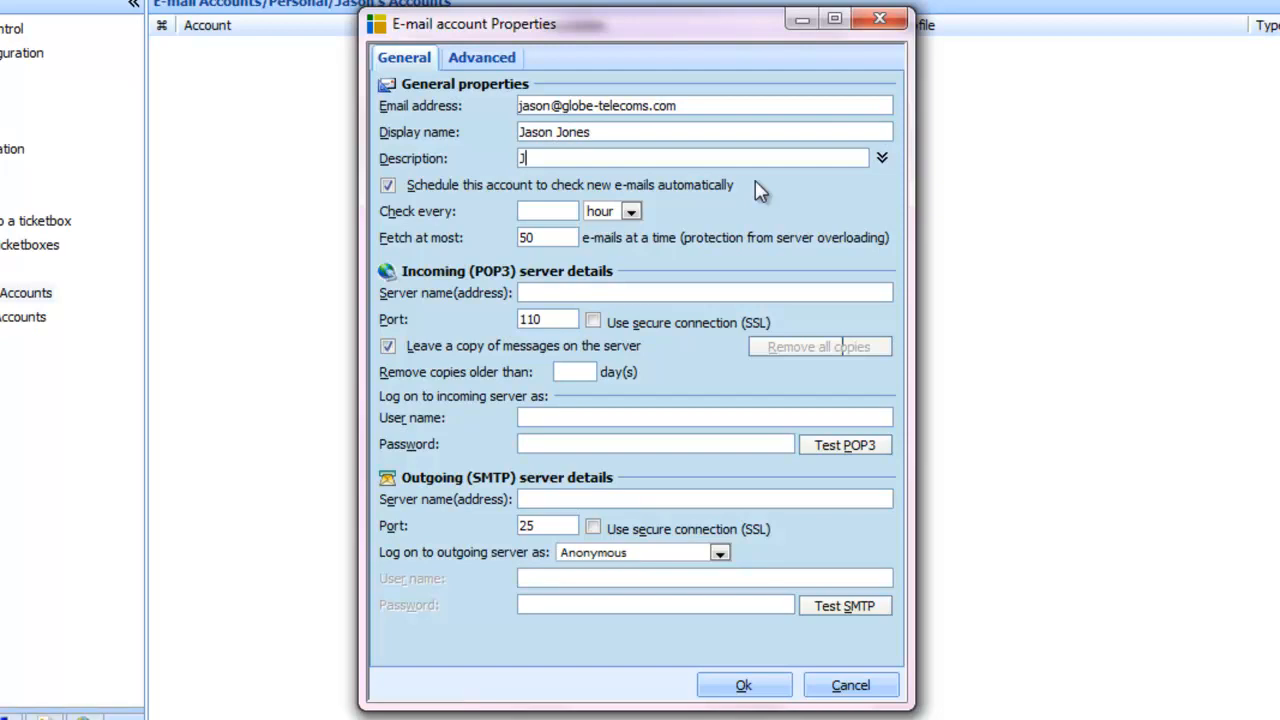
pyautogui.write("'s personal e-mail")
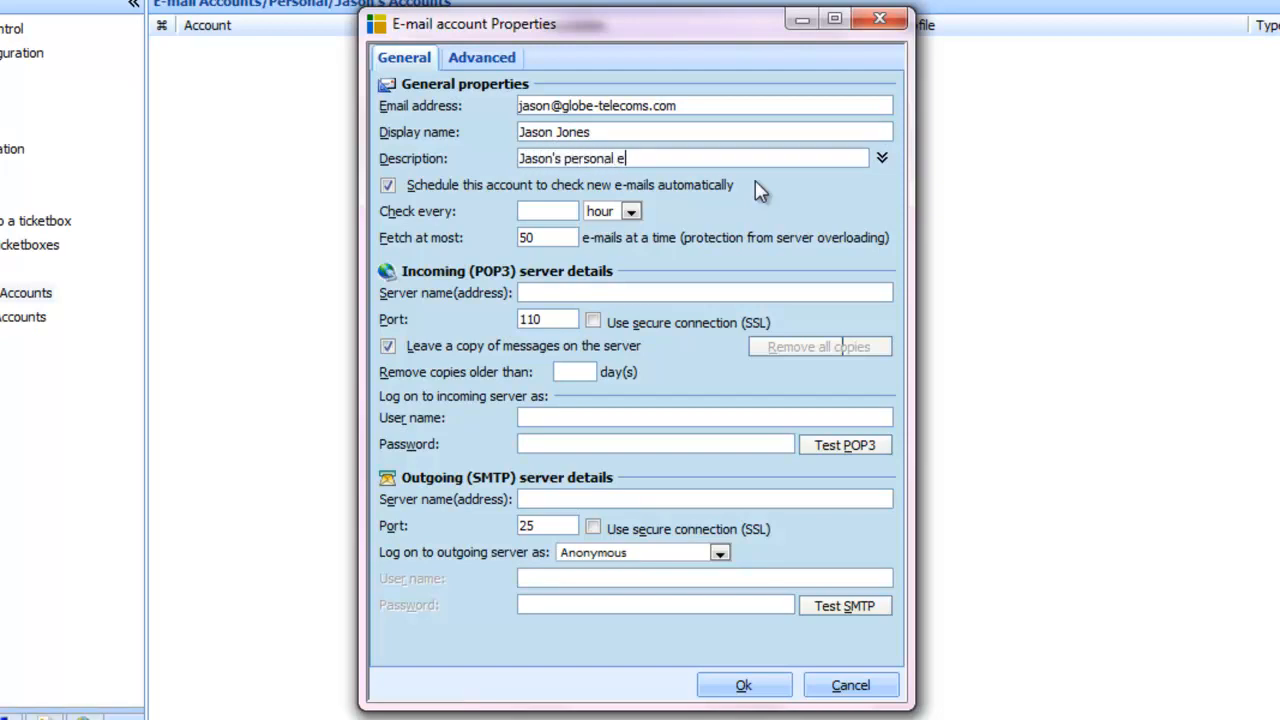
pyautogui.press('Tab')
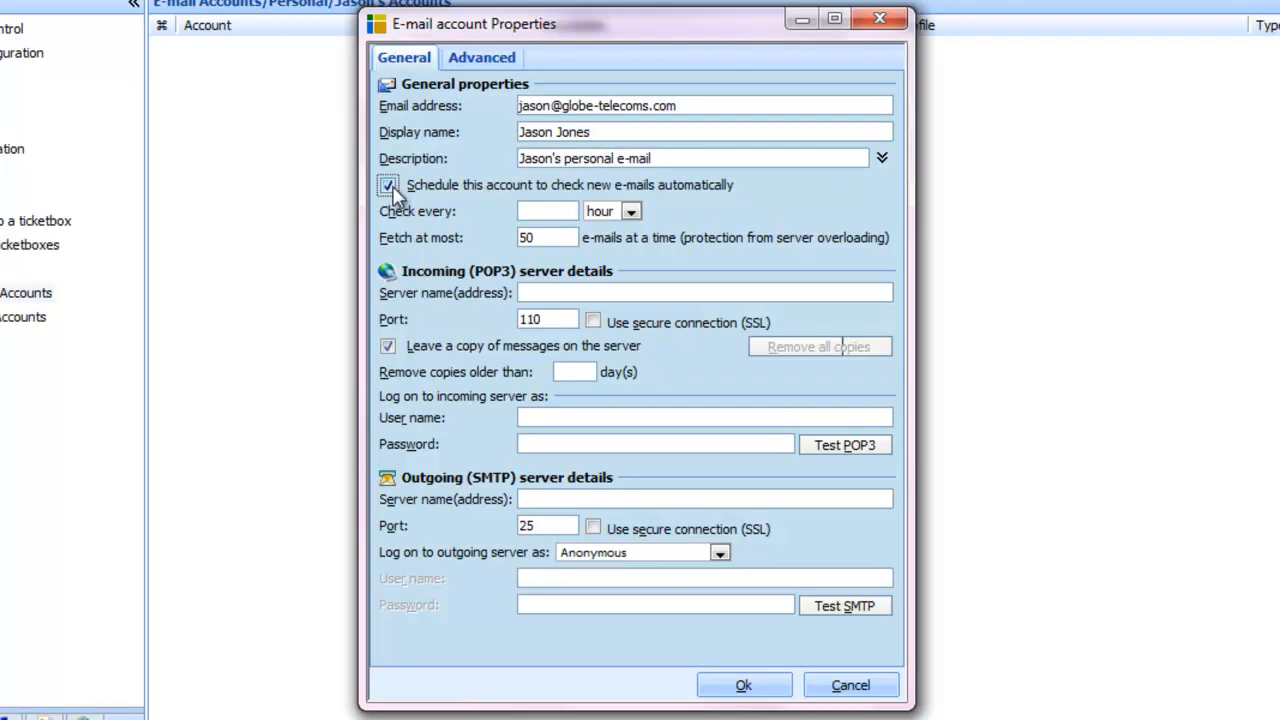
# Set the automatic mail check interval to 1 min
pyautogui.click(548, 211)
pyautogui.write('1')
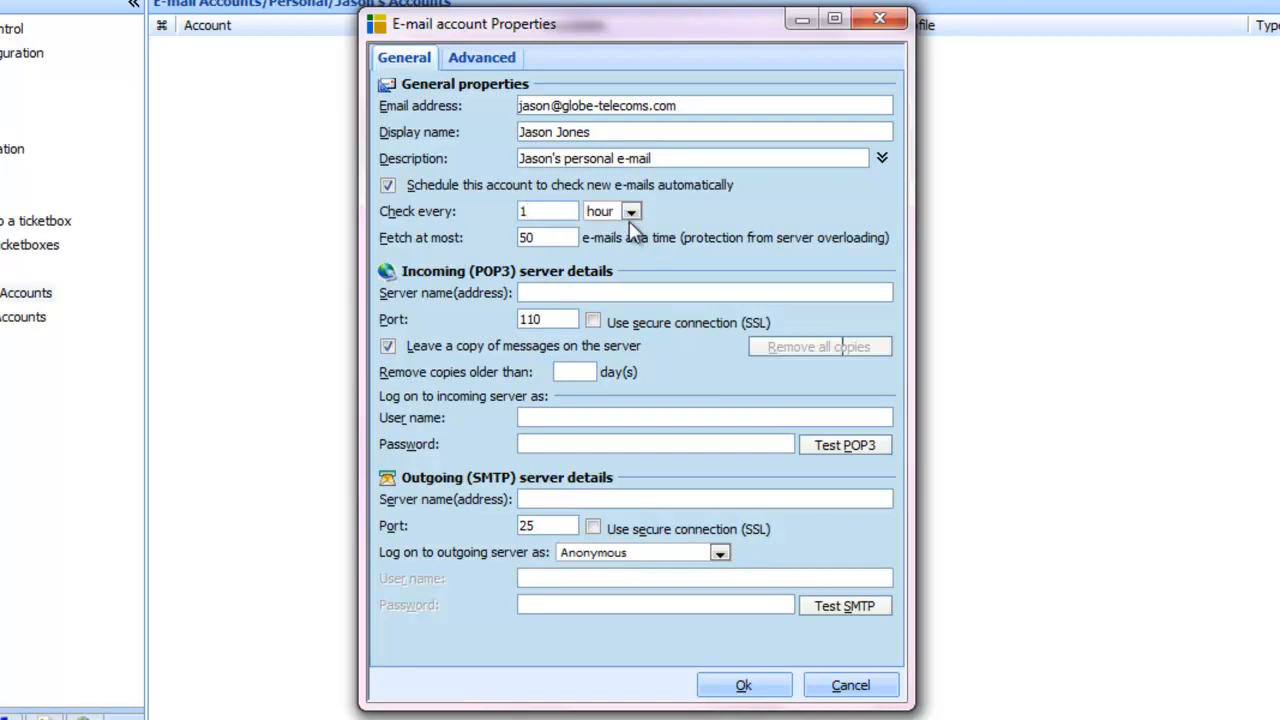
pyautogui.click(631, 211)
pyautogui.click(612, 227)
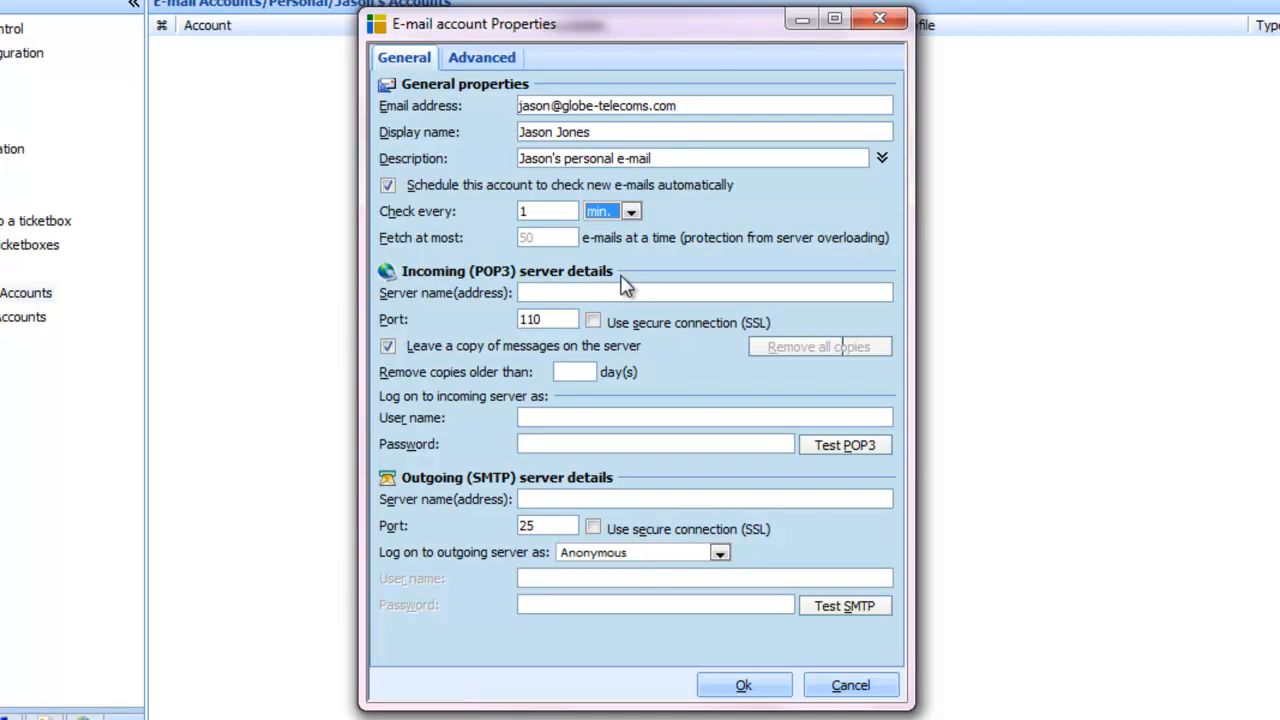
# Use POP3 server mail.globe-telecoms.com with SSL and stop leaving copies on the server
pyautogui.click(625, 290)
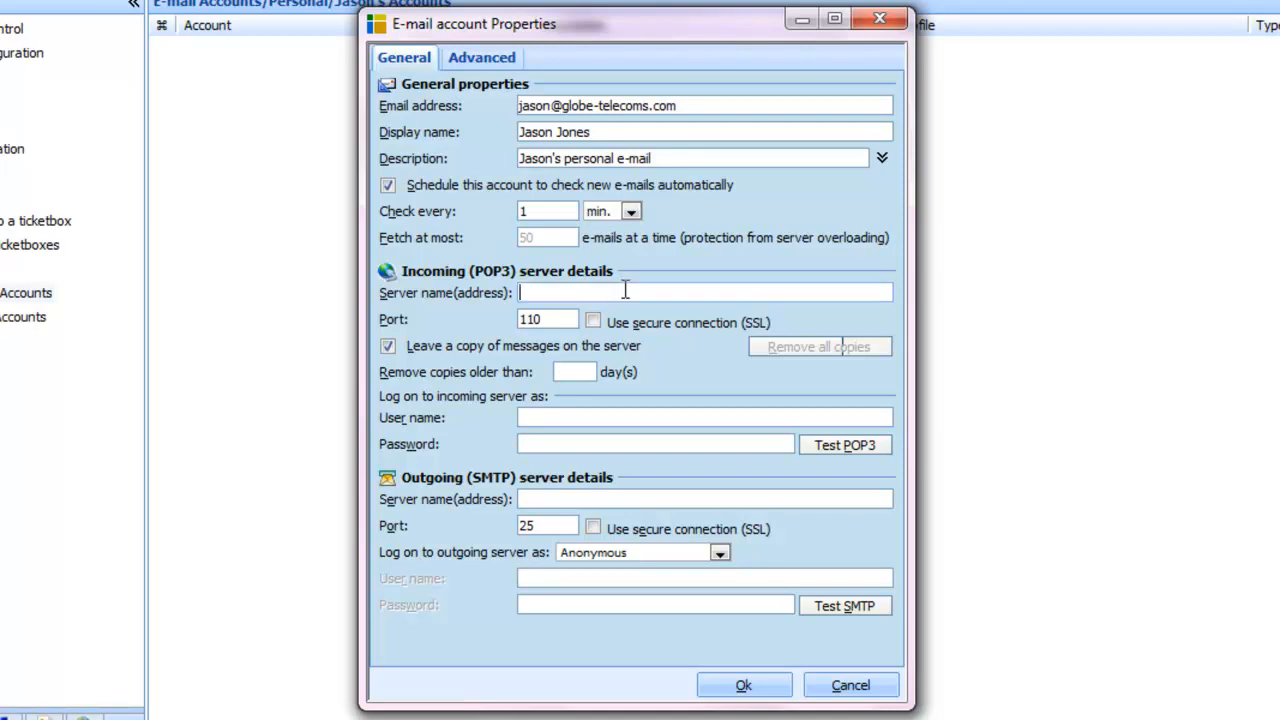
pyautogui.write('mail.globe-telecoms.com')
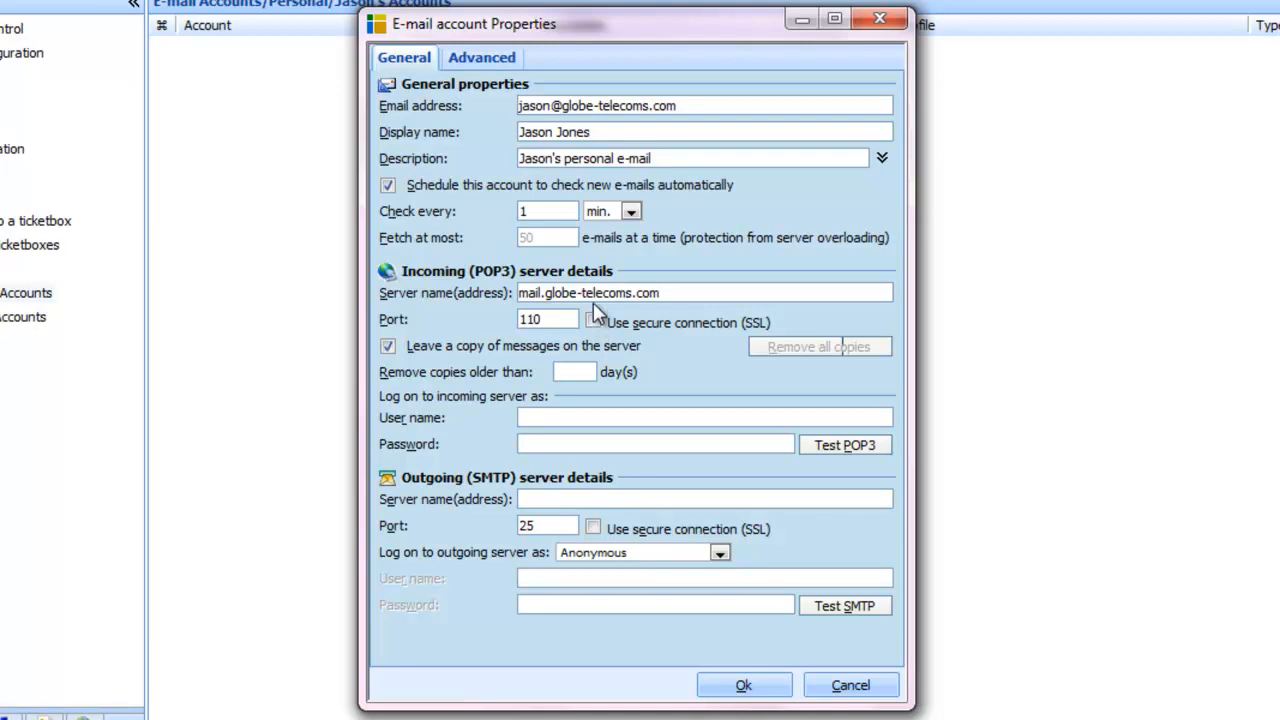
pyautogui.click(593, 322)
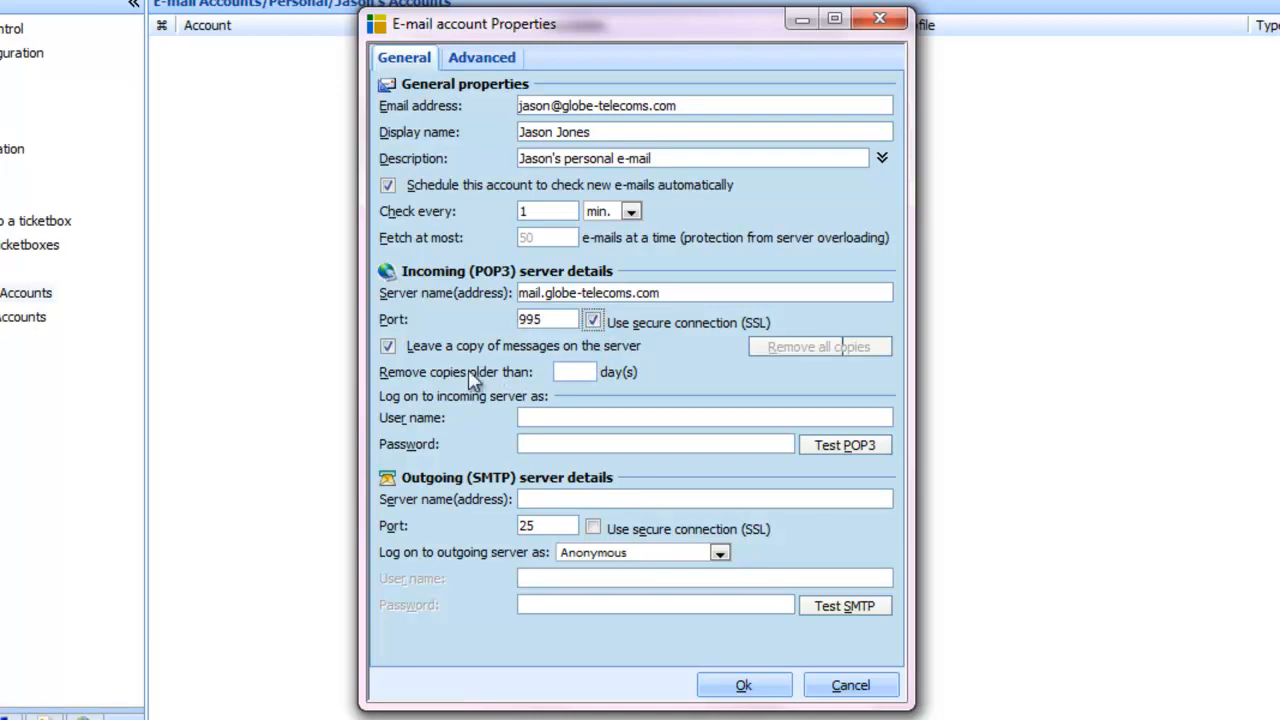
pyautogui.click(388, 347)
# Enter the agent's incoming login name and password, then pass the POP3 test
pyautogui.click(566, 410)
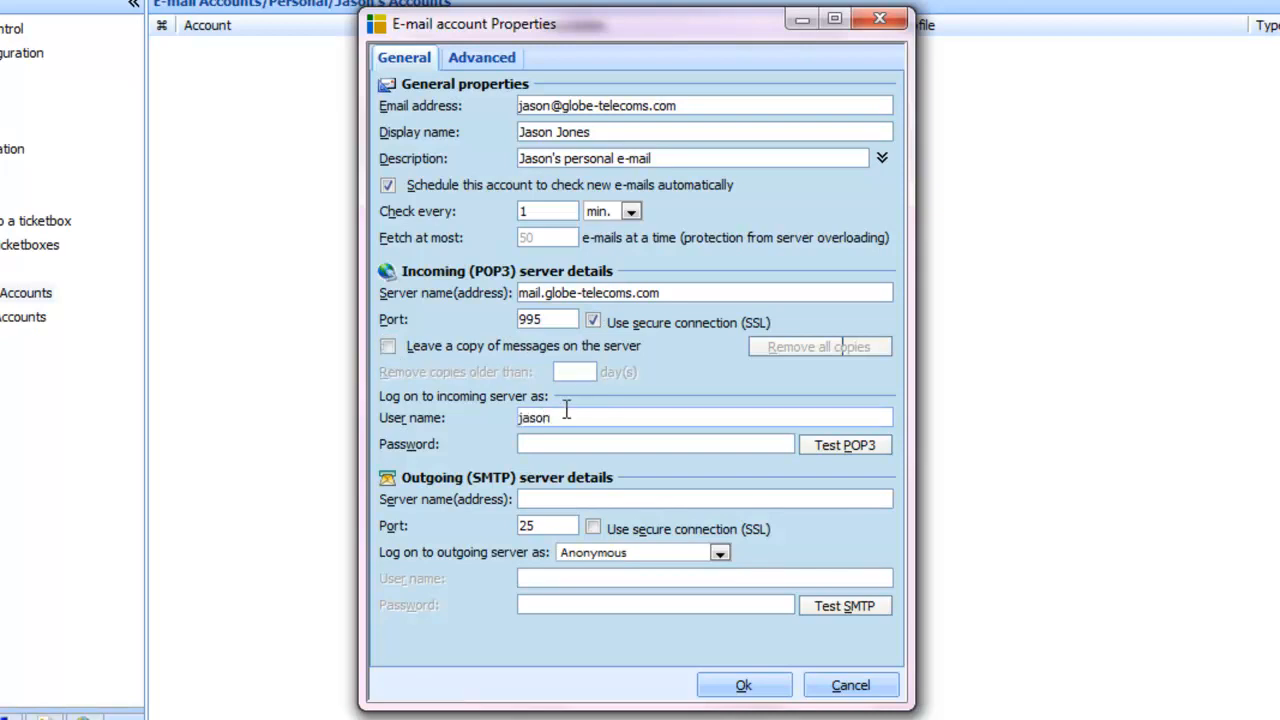
pyautogui.press('Tab')
pyautogui.write('*******')
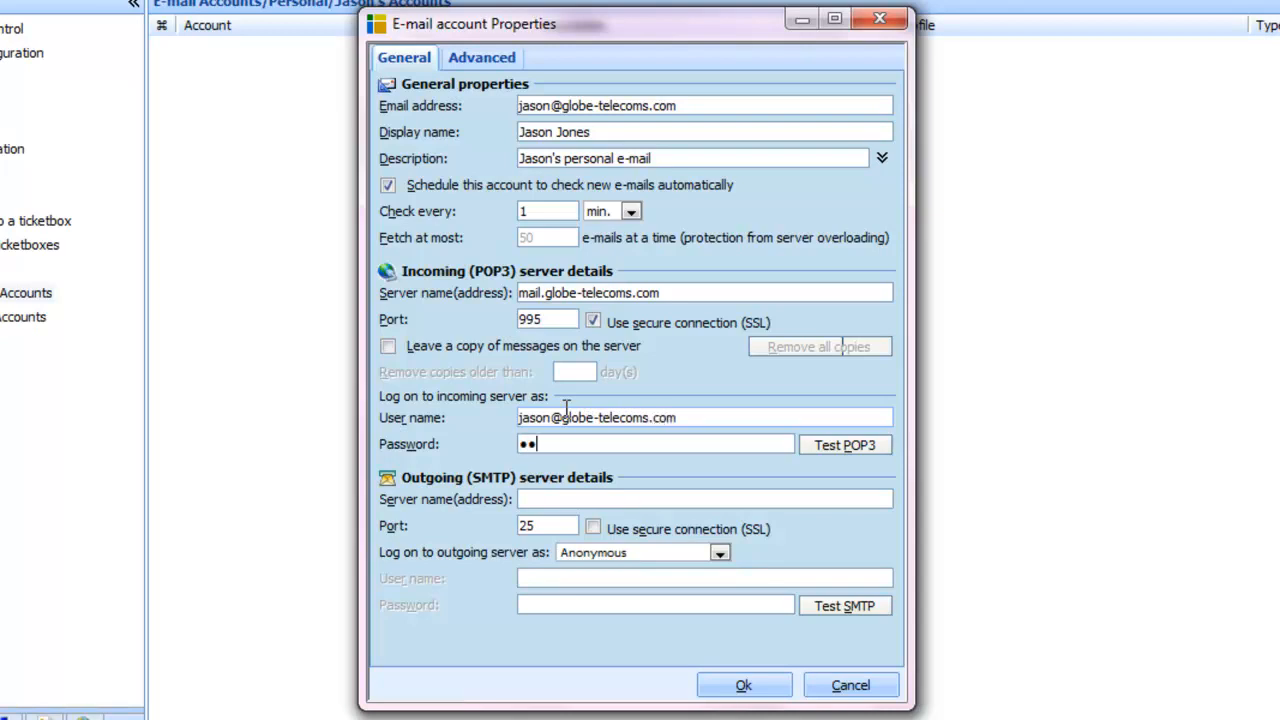
pyautogui.write('***')
pyautogui.click(841, 447)
pyautogui.write('**********')
pyautogui.click(656, 468)
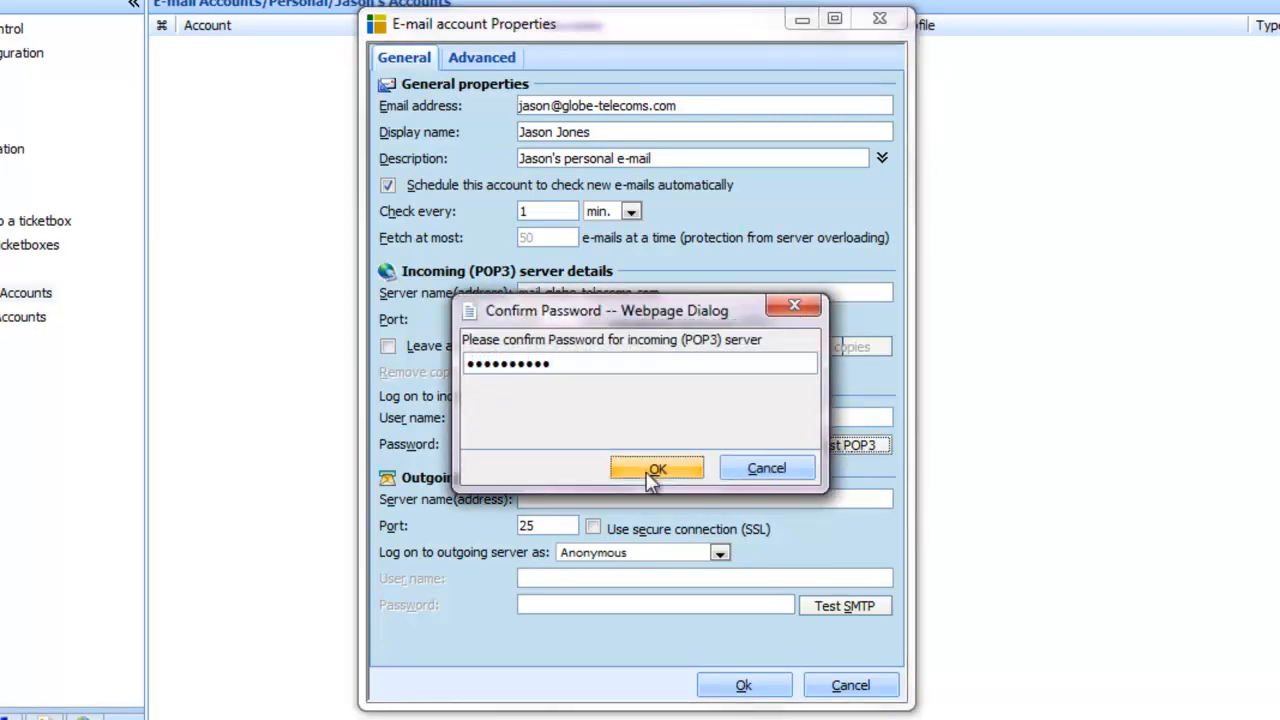
pyautogui.click(825, 429)
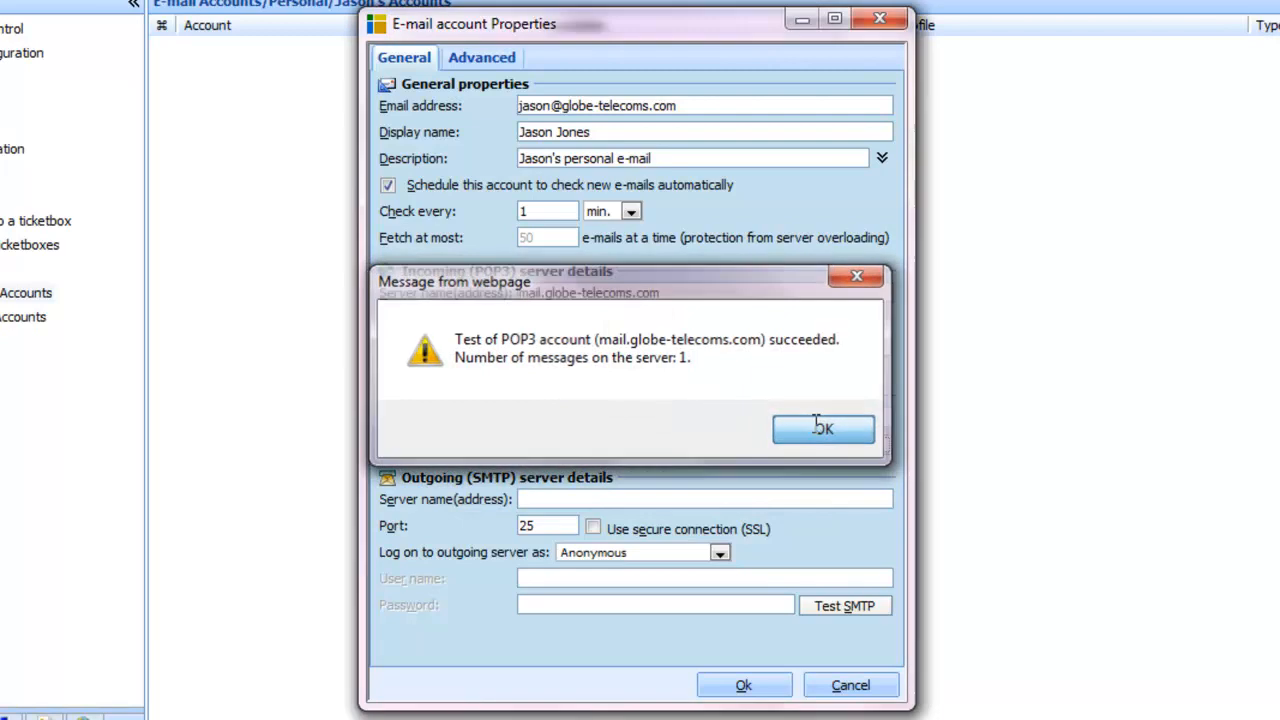
pyautogui.click(764, 498)
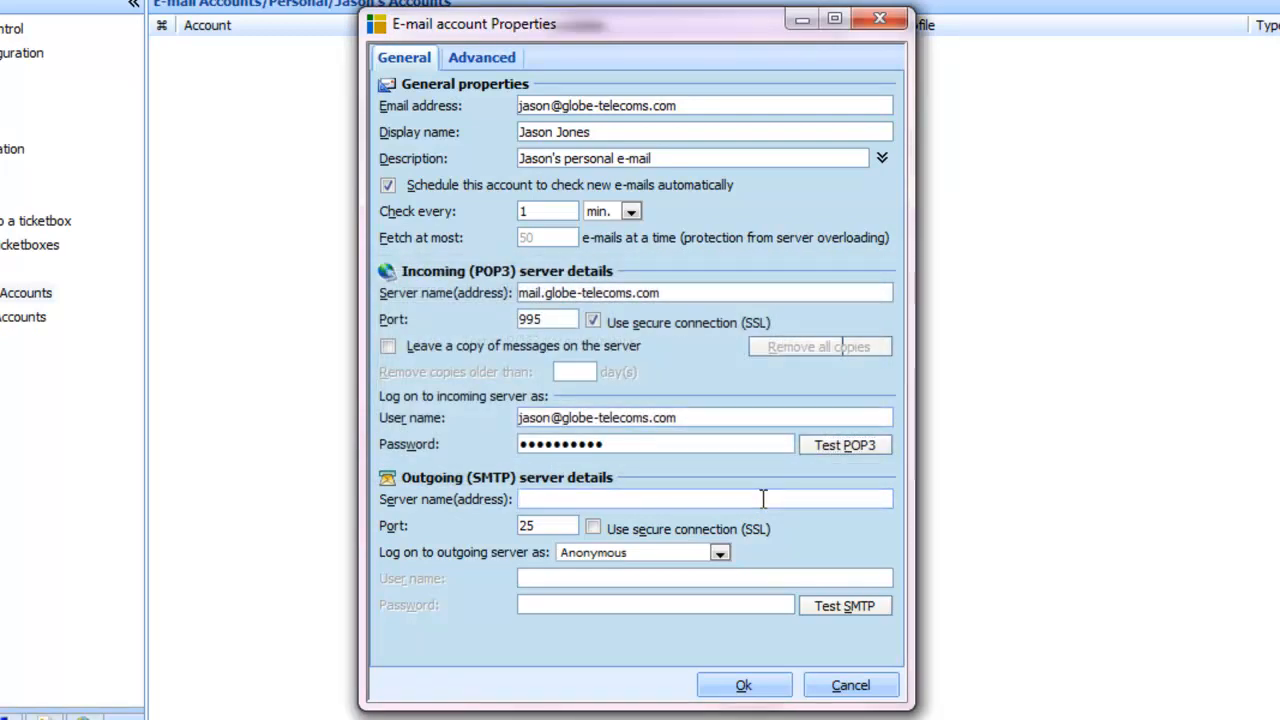
# Send via mail.globe-telecoms.com over SSL using the POP3 login, and pass the SMTP test
pyautogui.write('mail.globe-telecoms.com')
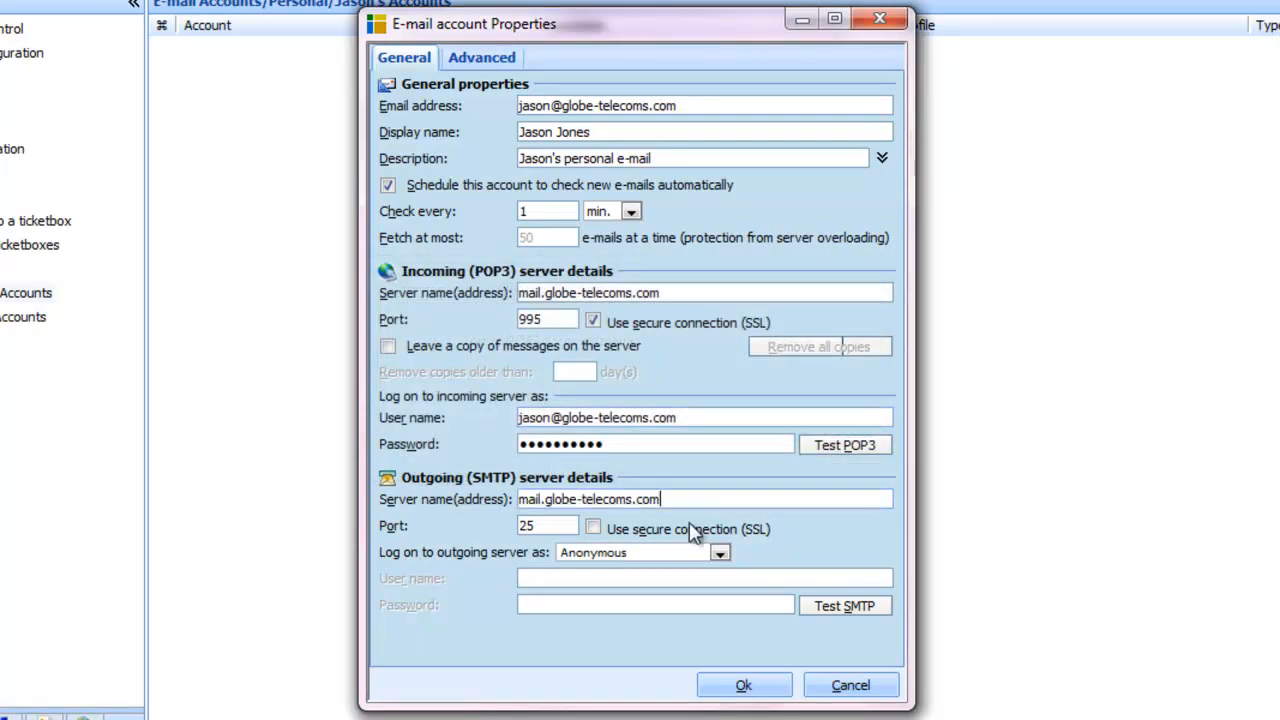
pyautogui.click(593, 527)
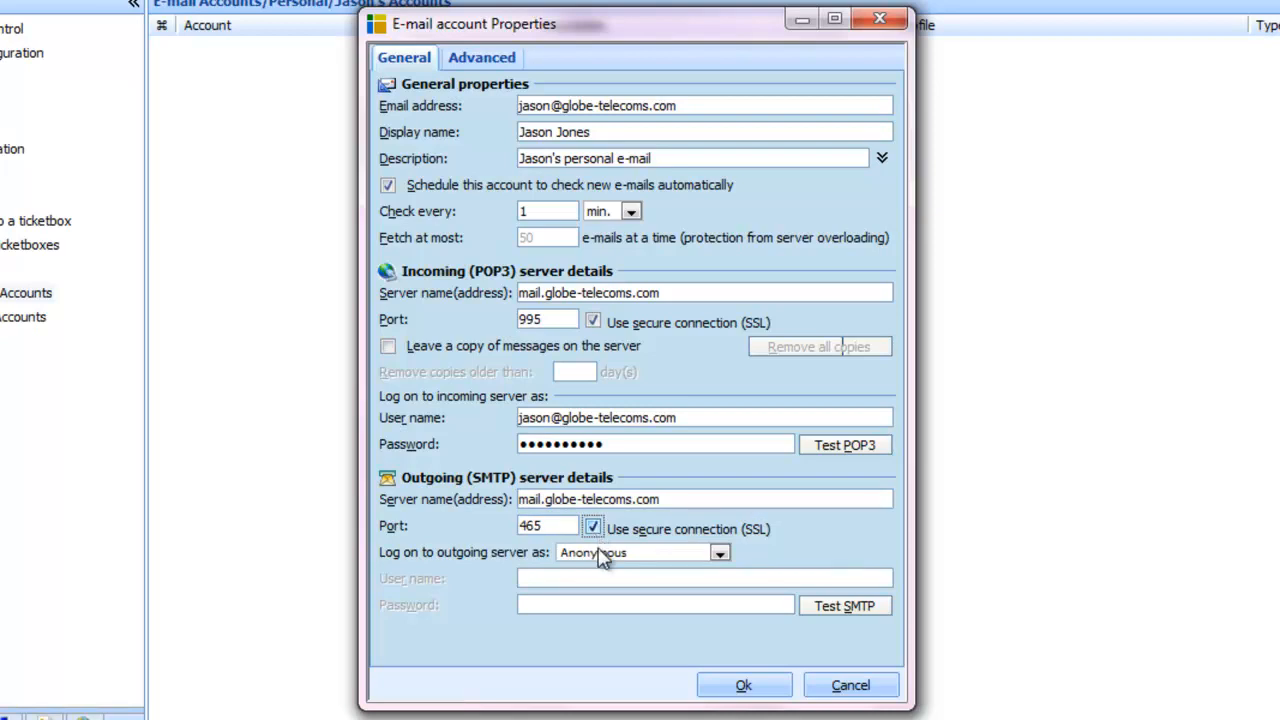
pyautogui.click(601, 554)
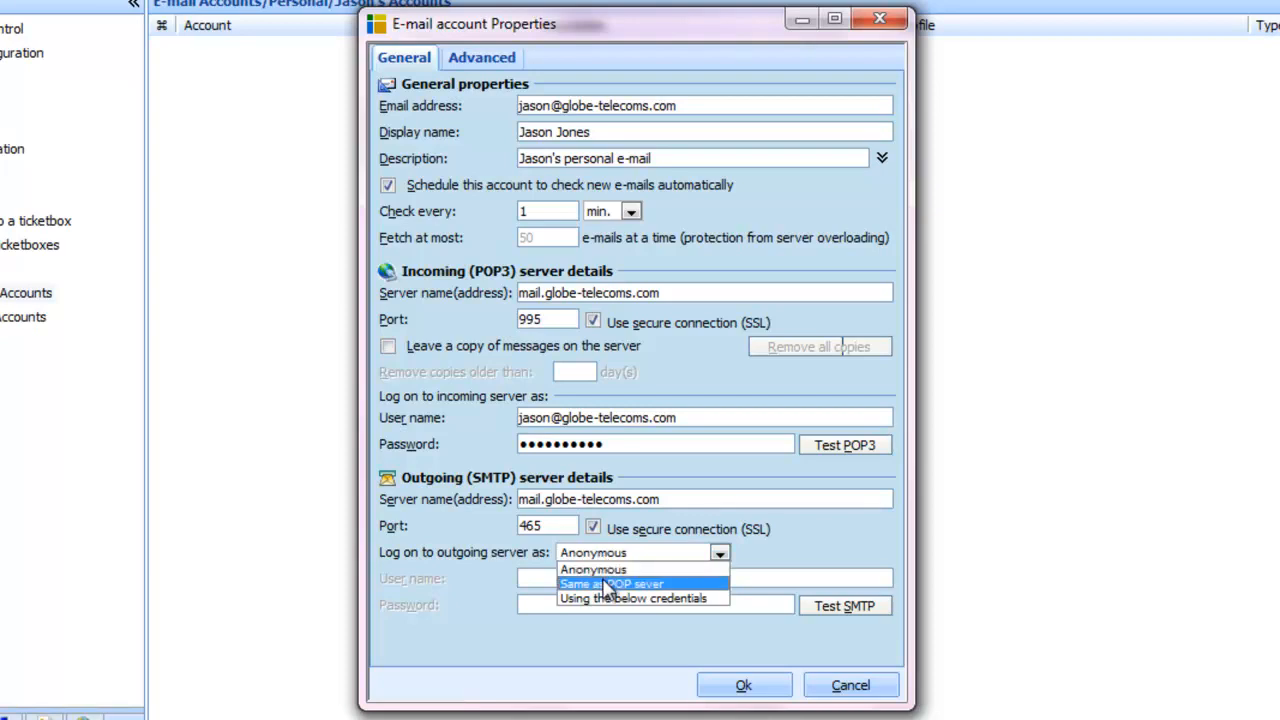
pyautogui.click(607, 586)
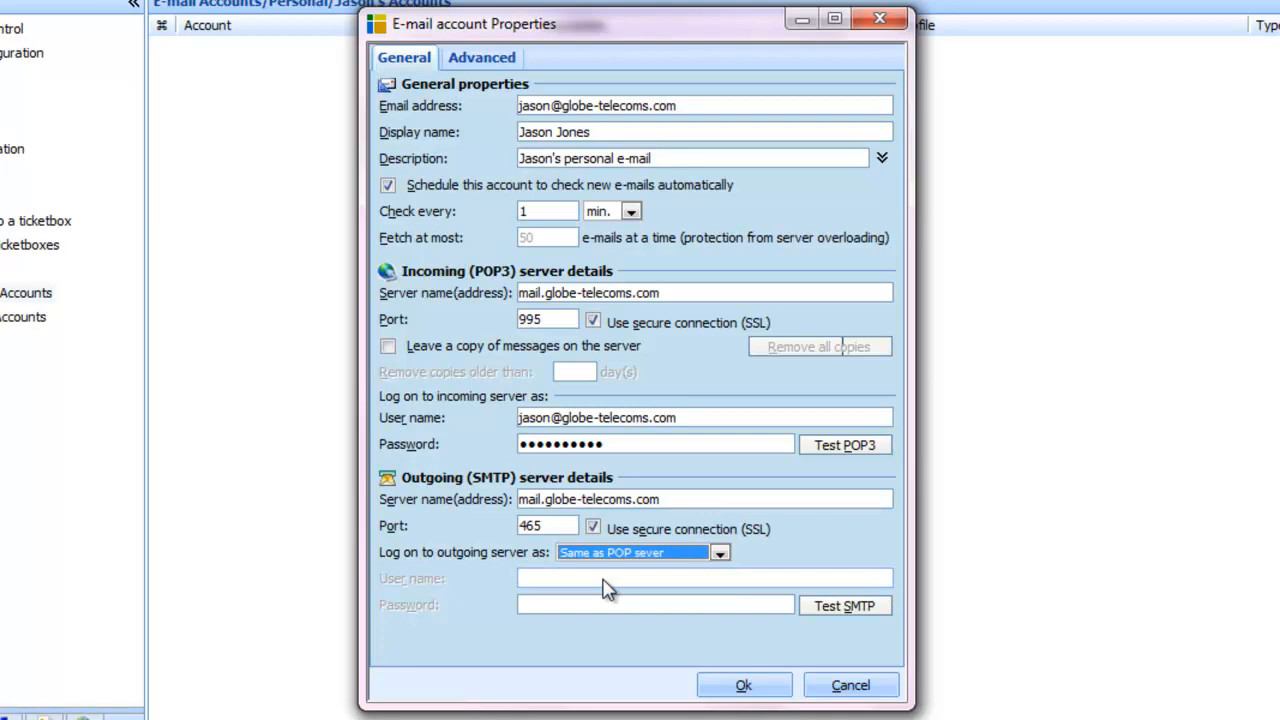
pyautogui.click(809, 606)
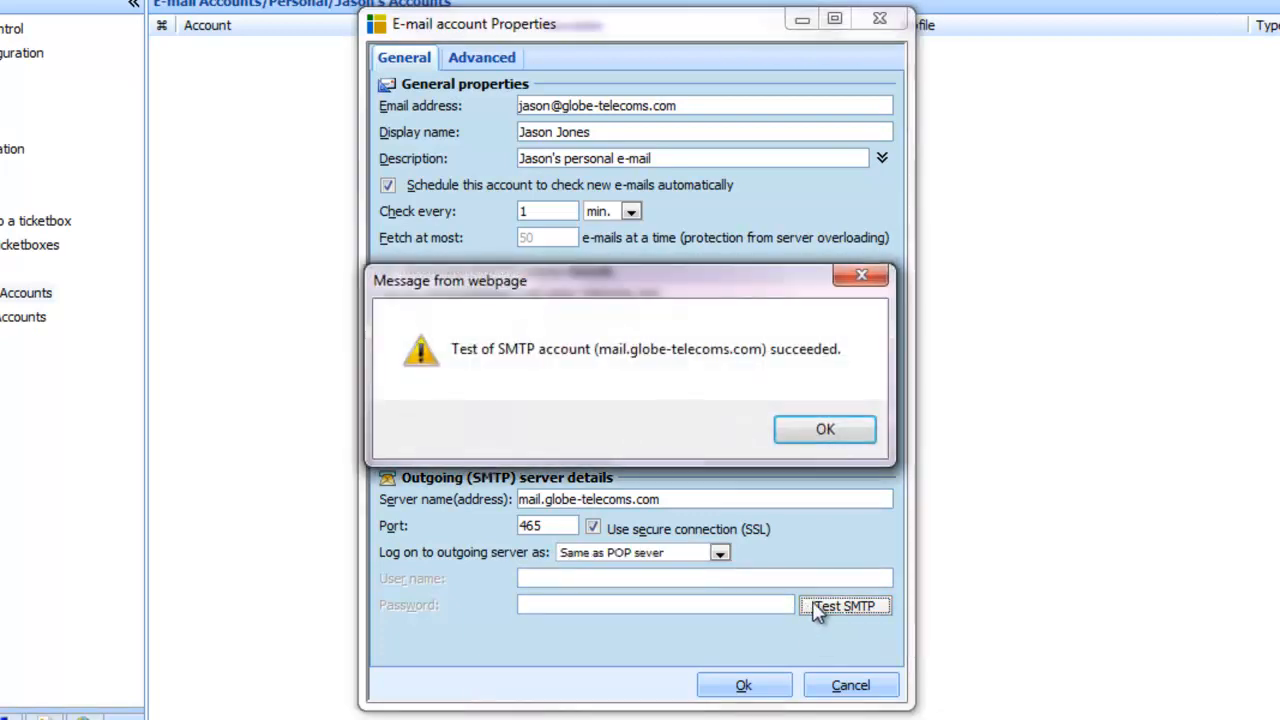
pyautogui.click(825, 430)
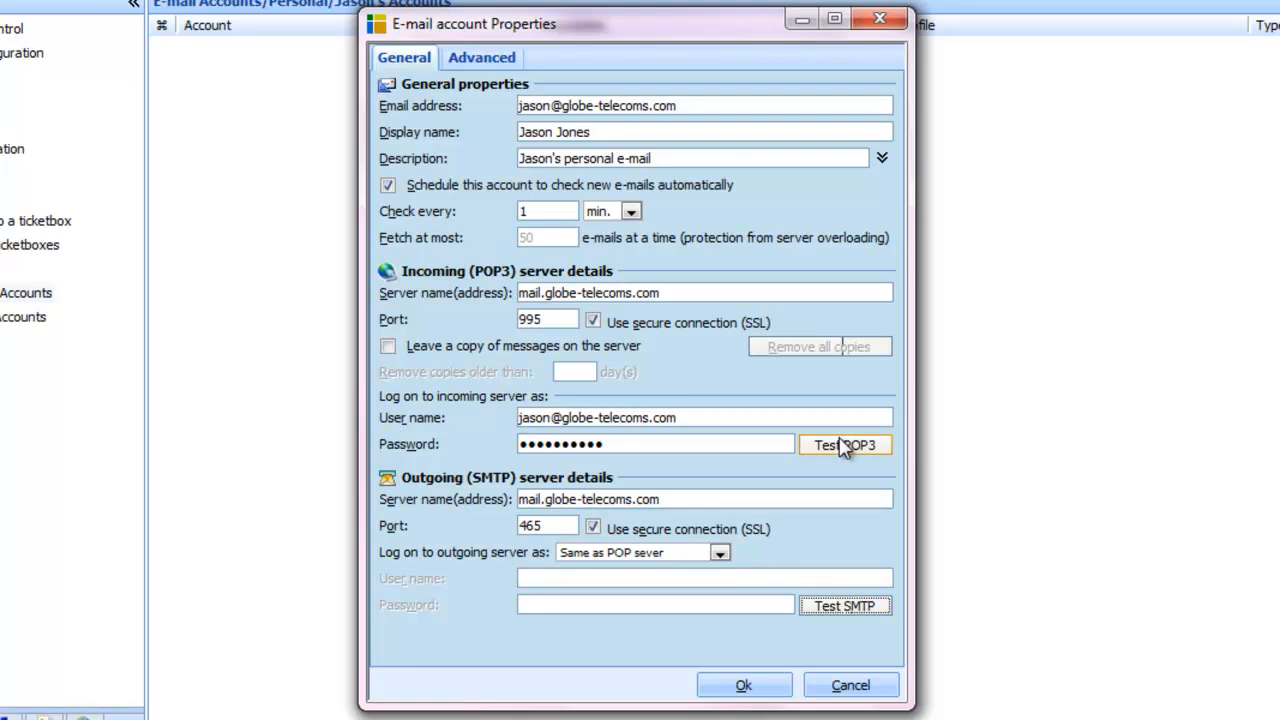
pyautogui.click(482, 58)
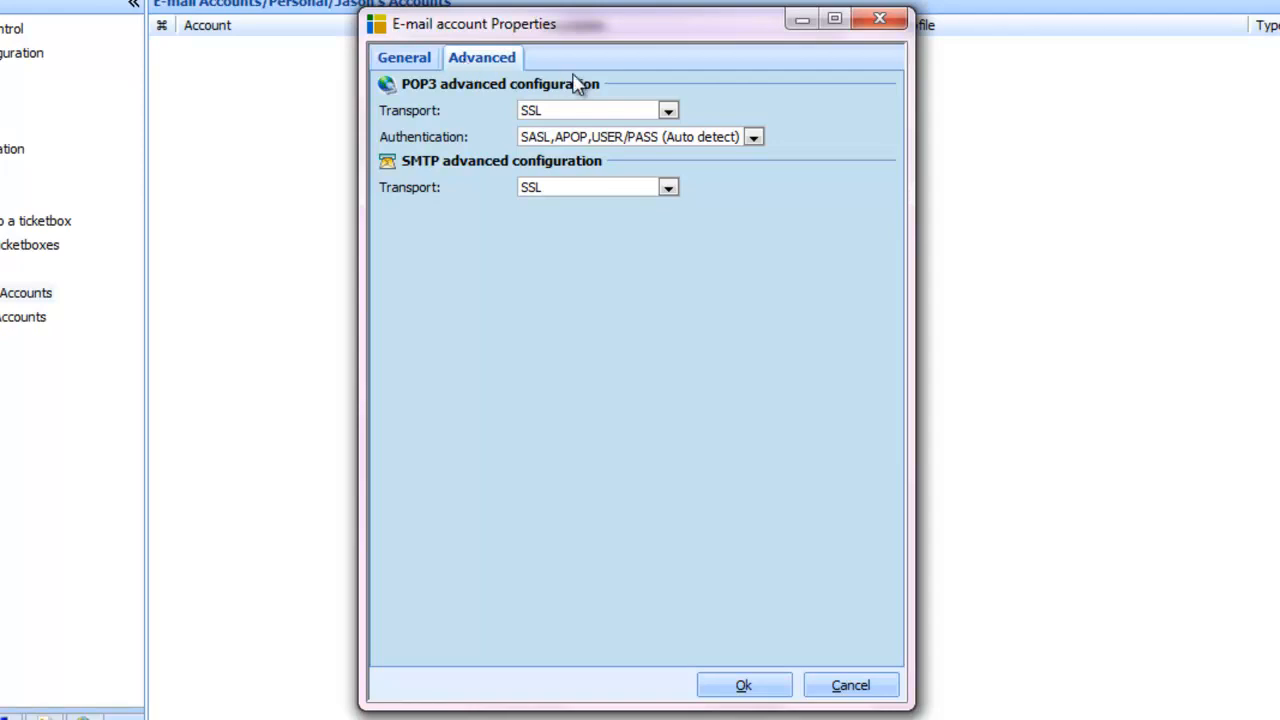
# Keep SSL transport for POP3 and SMTP with auto-detect authentication, and save the account
pyautogui.click(650, 114)
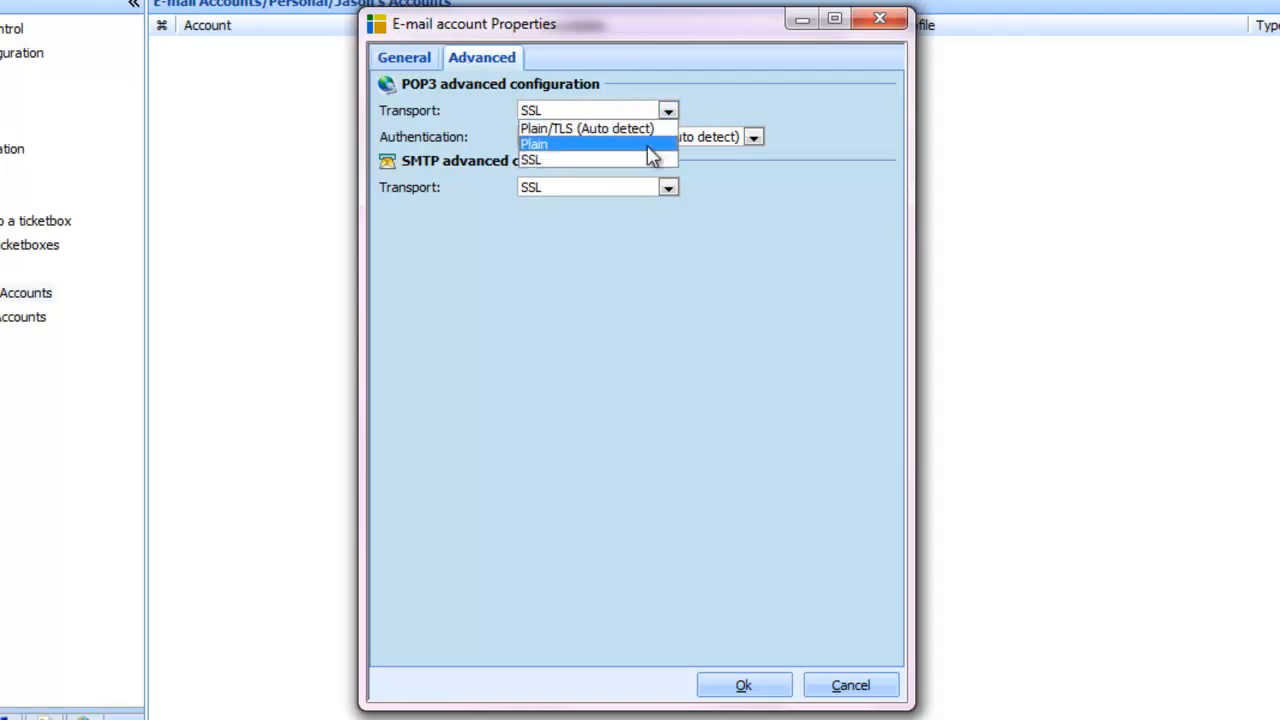
pyautogui.click(651, 161)
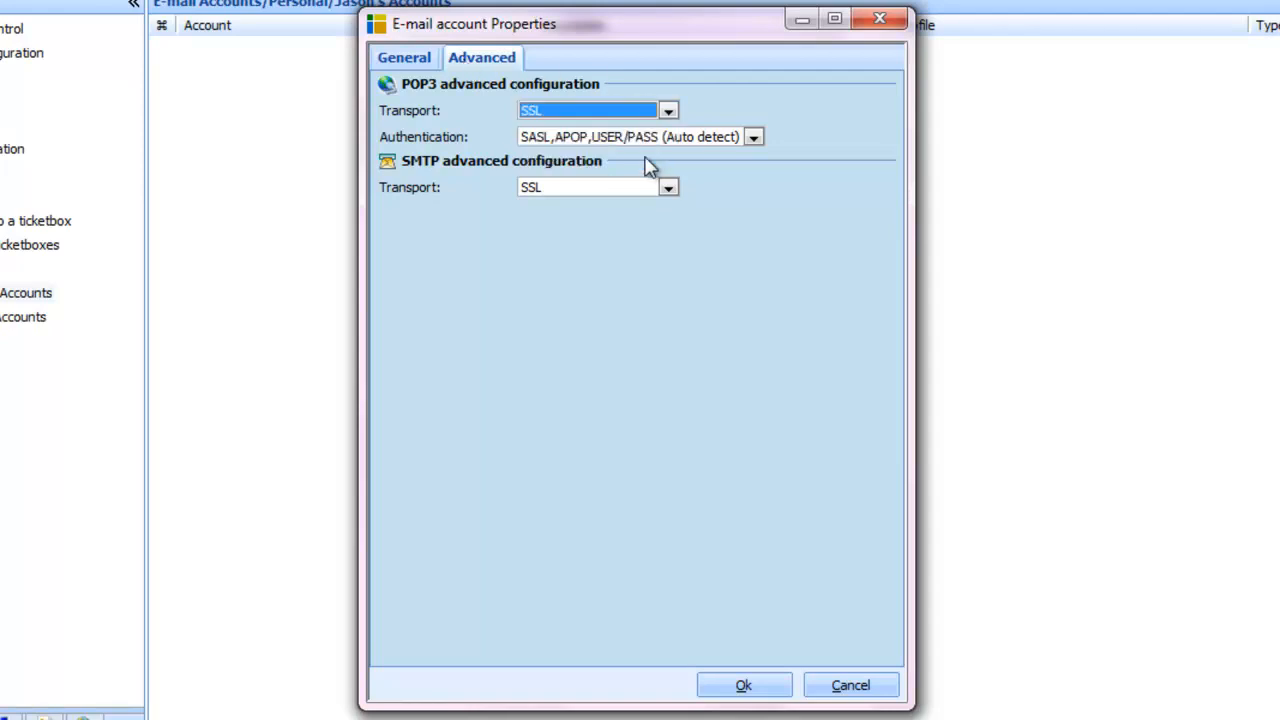
pyautogui.click(753, 140)
pyautogui.click(754, 157)
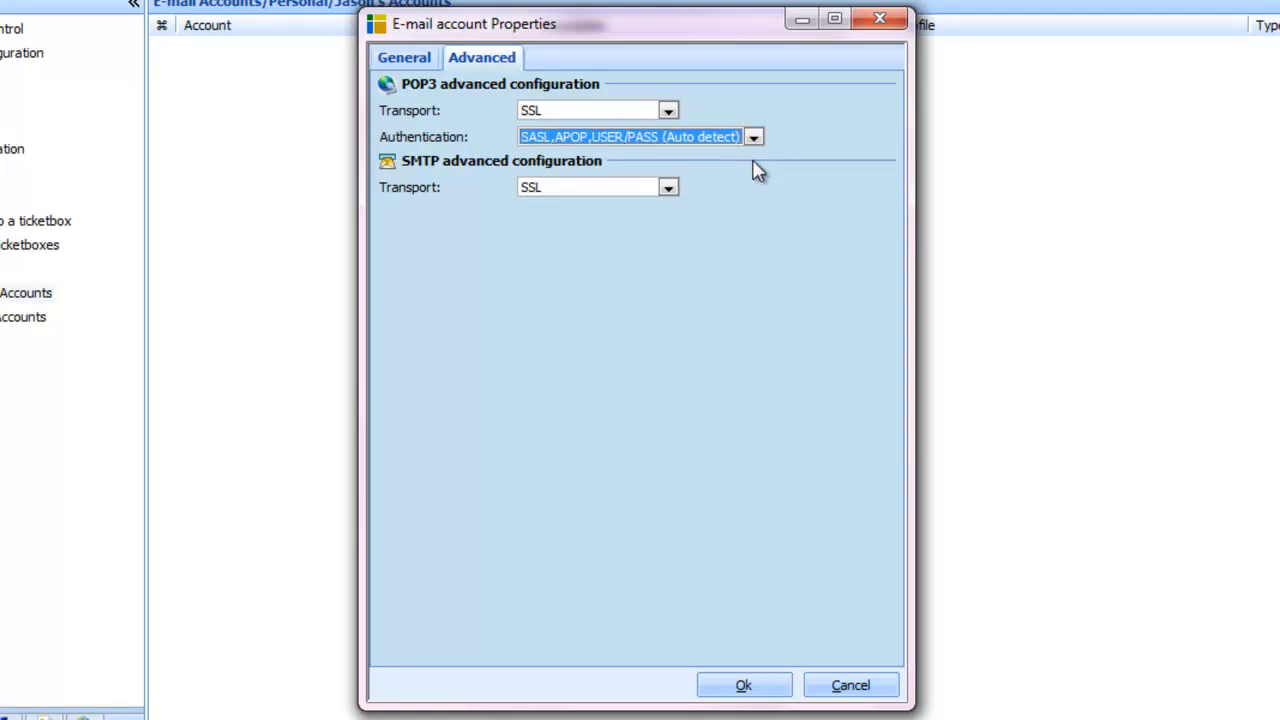
pyautogui.click(668, 190)
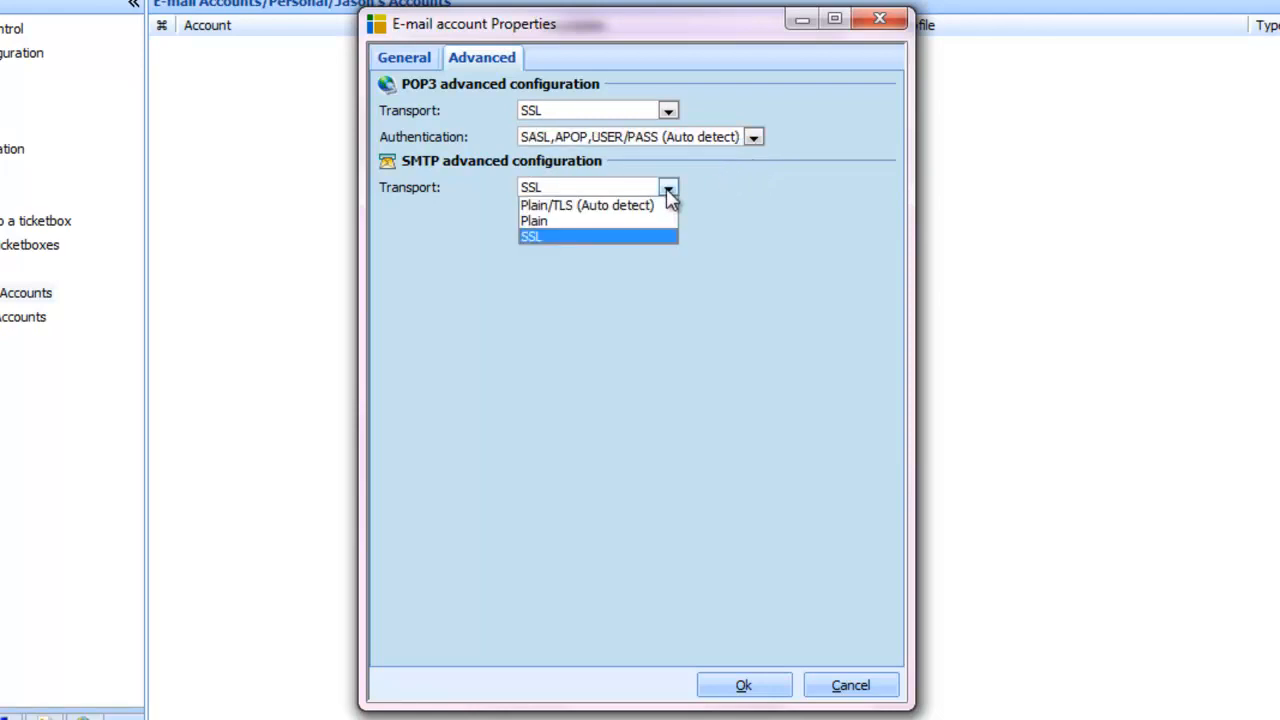
pyautogui.click(667, 235)
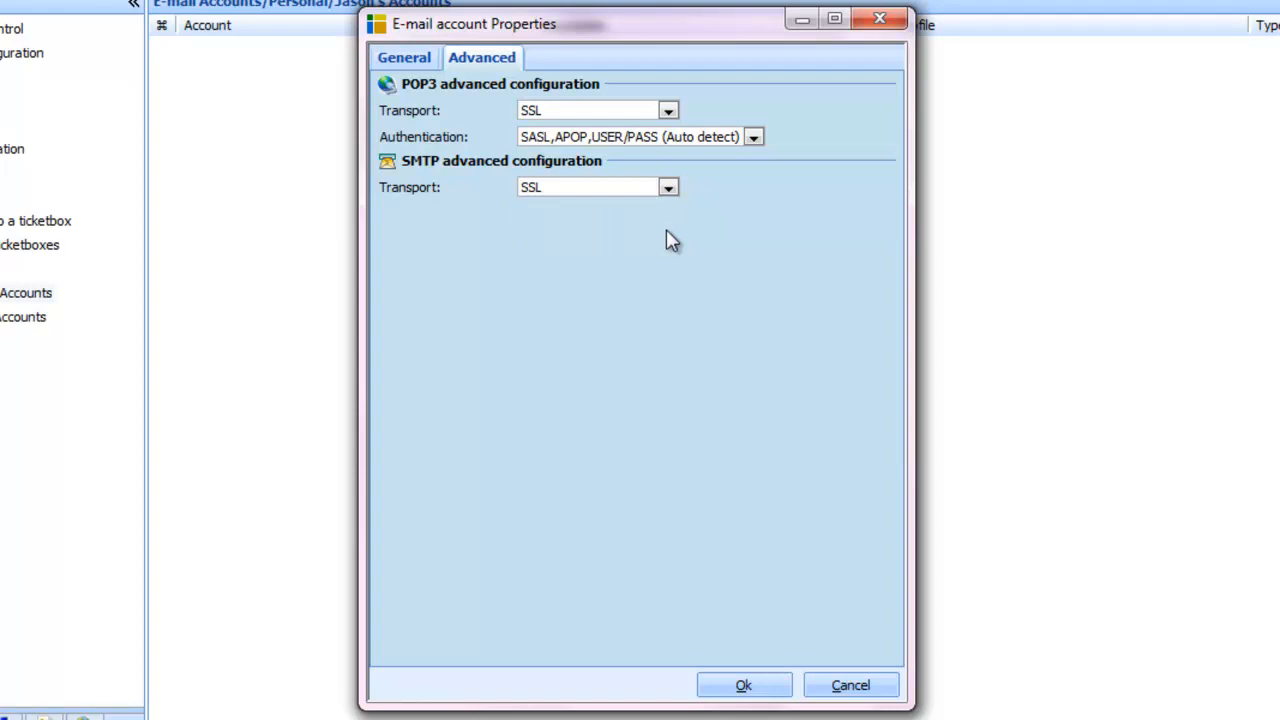
pyautogui.click(740, 684)
pyautogui.click(34, 32)
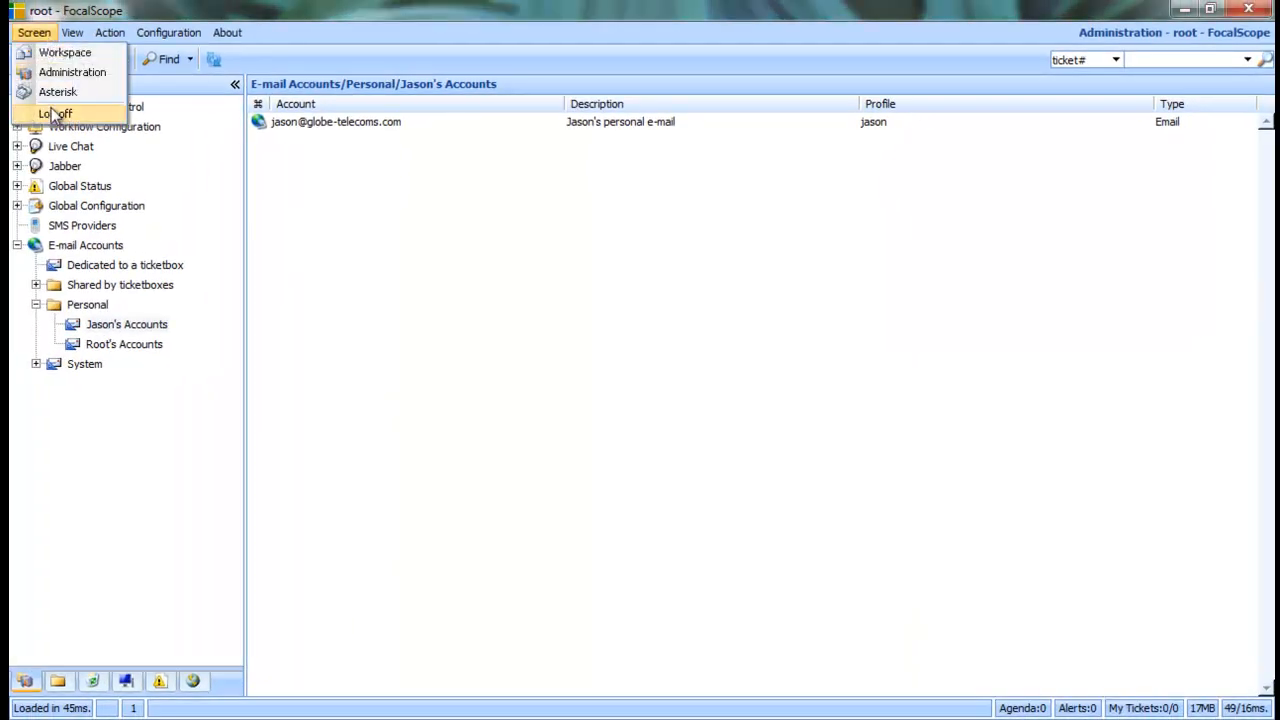
# Log off the administrator, sign in with the agent's user name and password, and open ticket 6, Support Enquiry
pyautogui.click(55, 114)
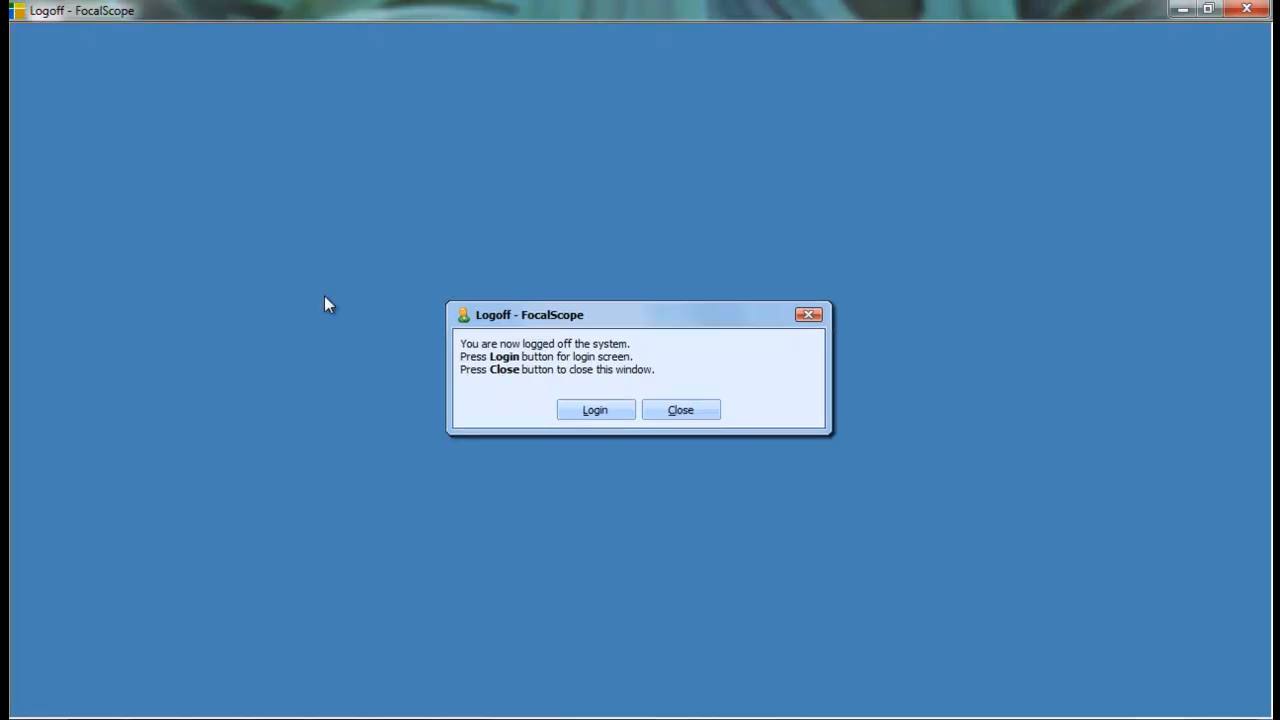
pyautogui.click(583, 413)
pyautogui.write('jason')
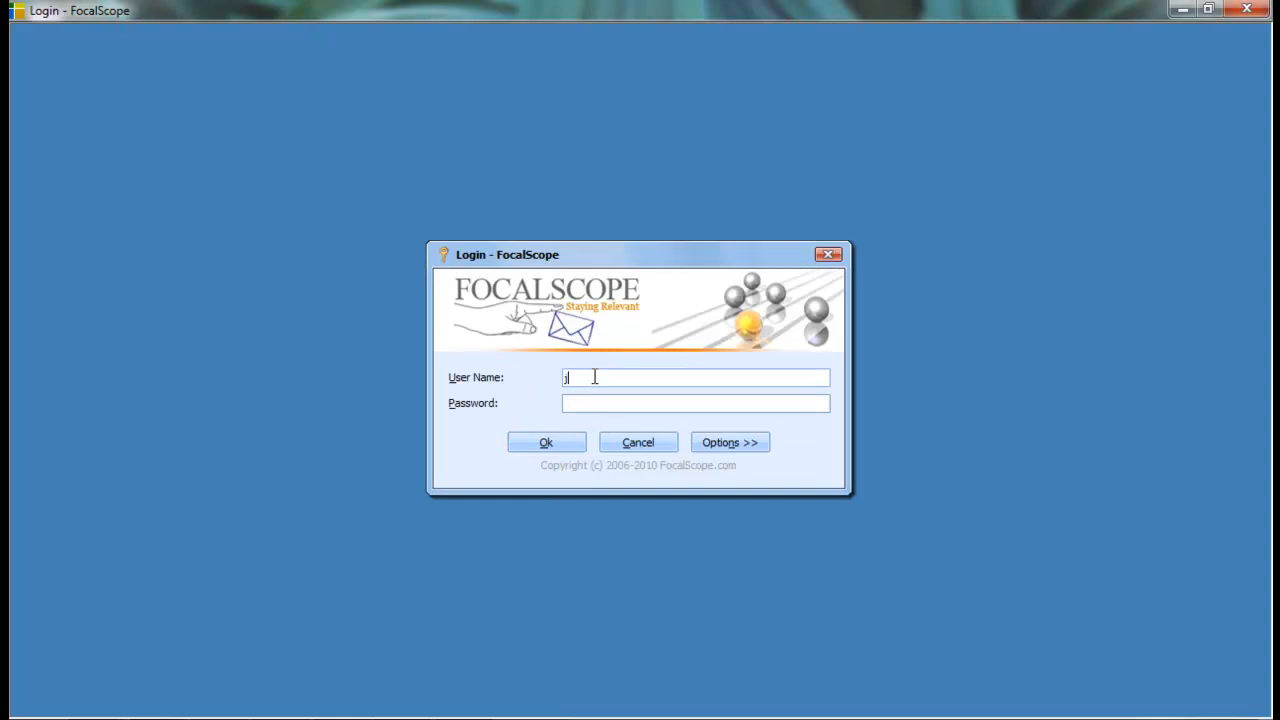
pyautogui.press('Tab')
pyautogui.write('••••')
pyautogui.press('Return')
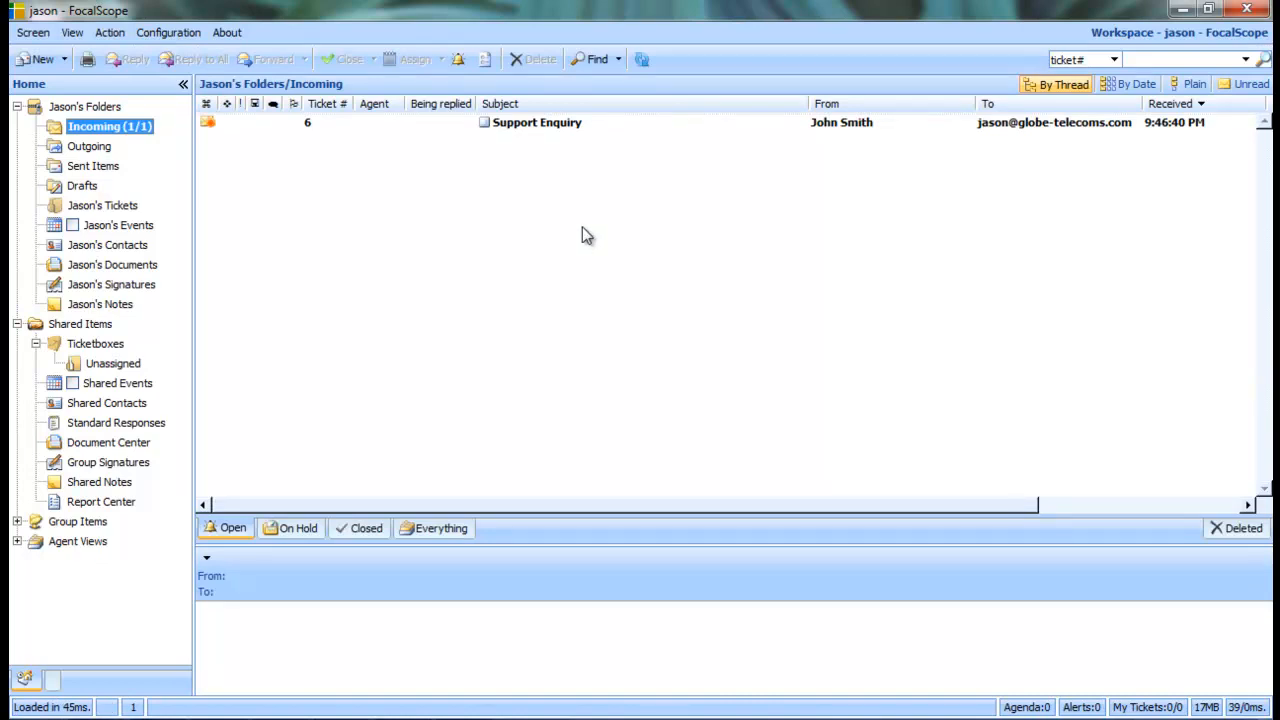
pyautogui.click(567, 124)
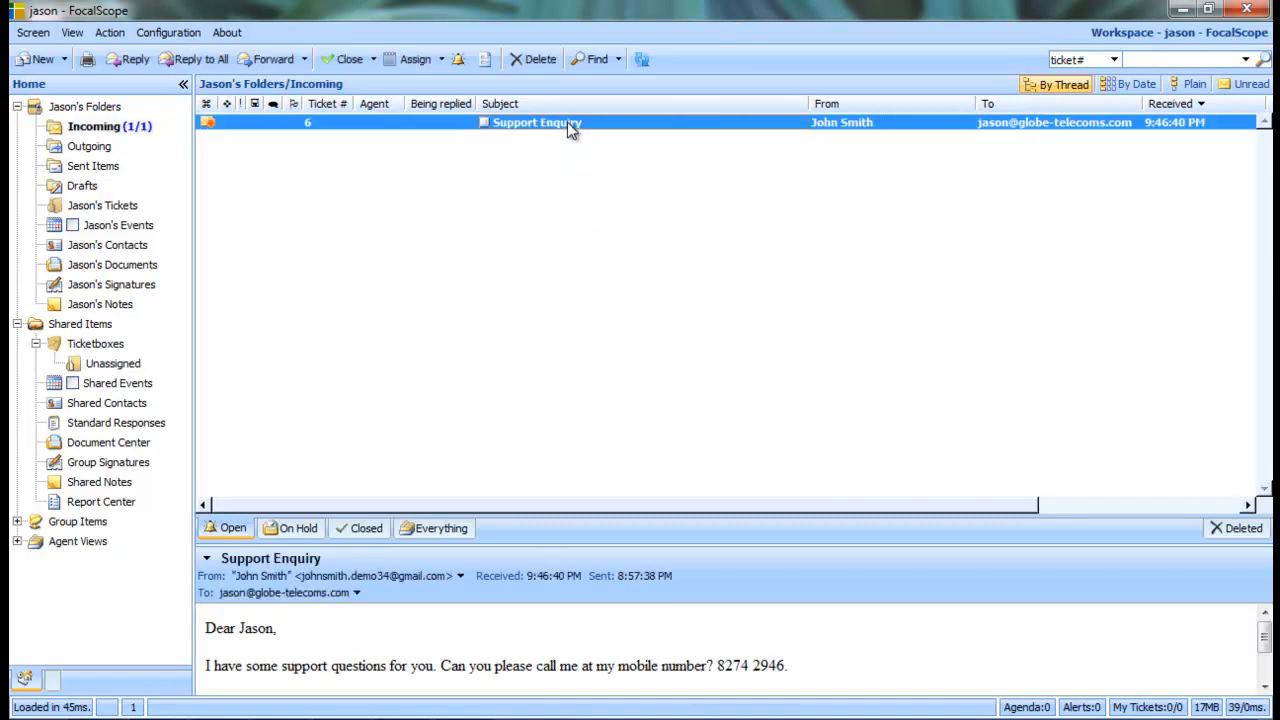